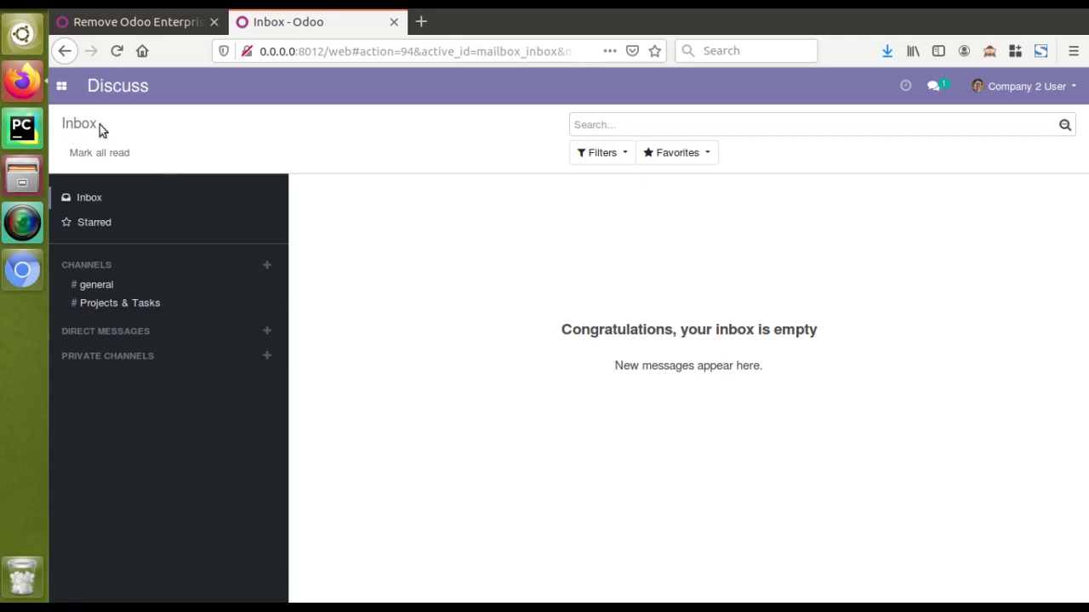
From the empty Discuss inbox, open the Odoo app grid listing Sales, Accounting, Manufacturing and more.
{"action": "left_click", "coordinate": [67, 87]}
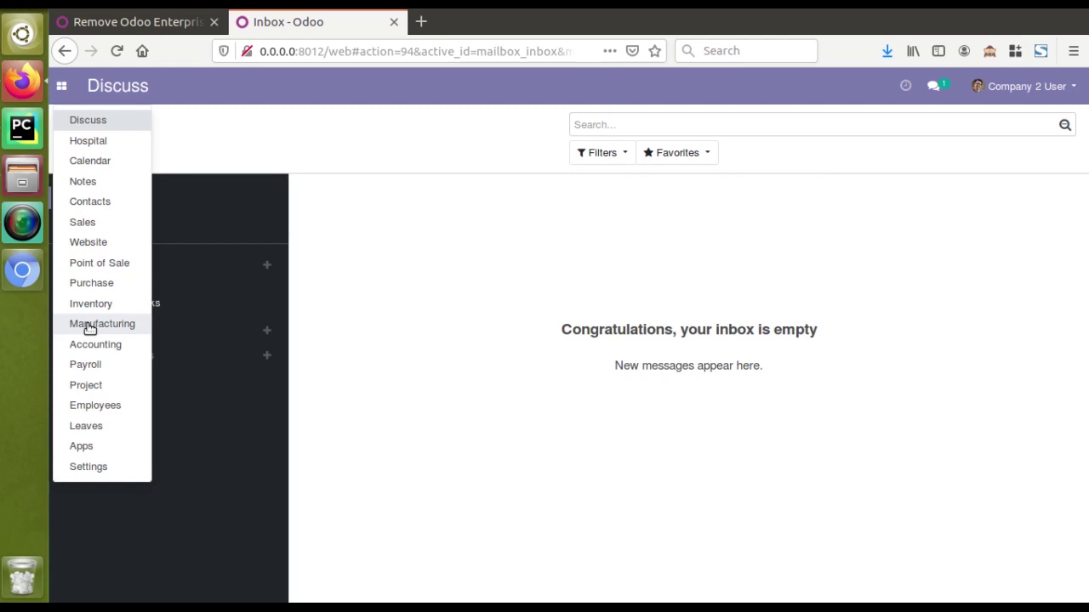
Open Sales > Configuration > Settings and scroll down through its options.
{"action": "left_click", "coordinate": [97, 222]}
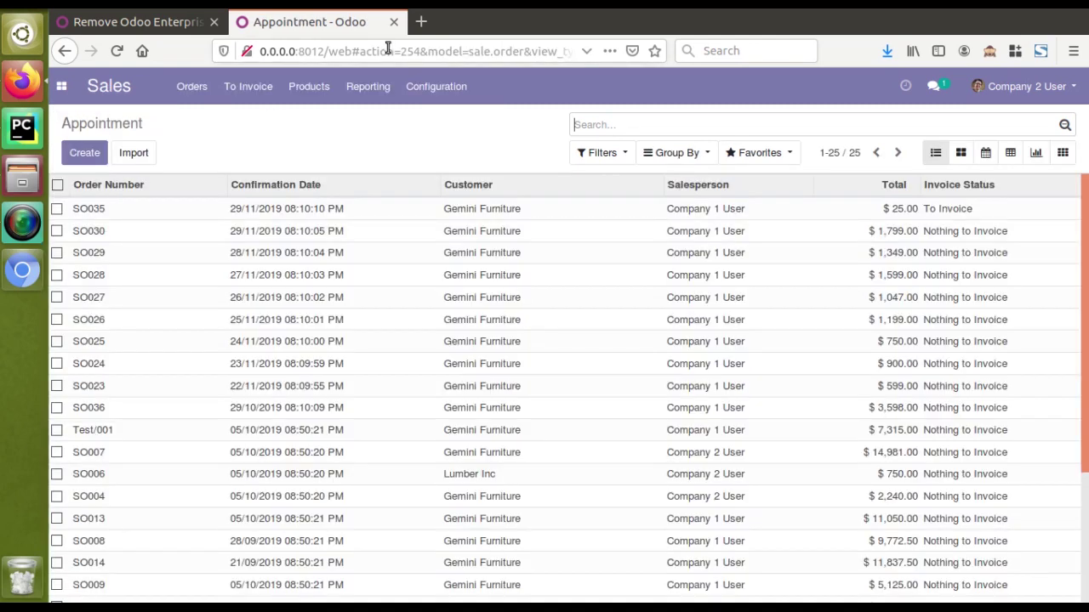
{"action": "left_click", "coordinate": [421, 86]}
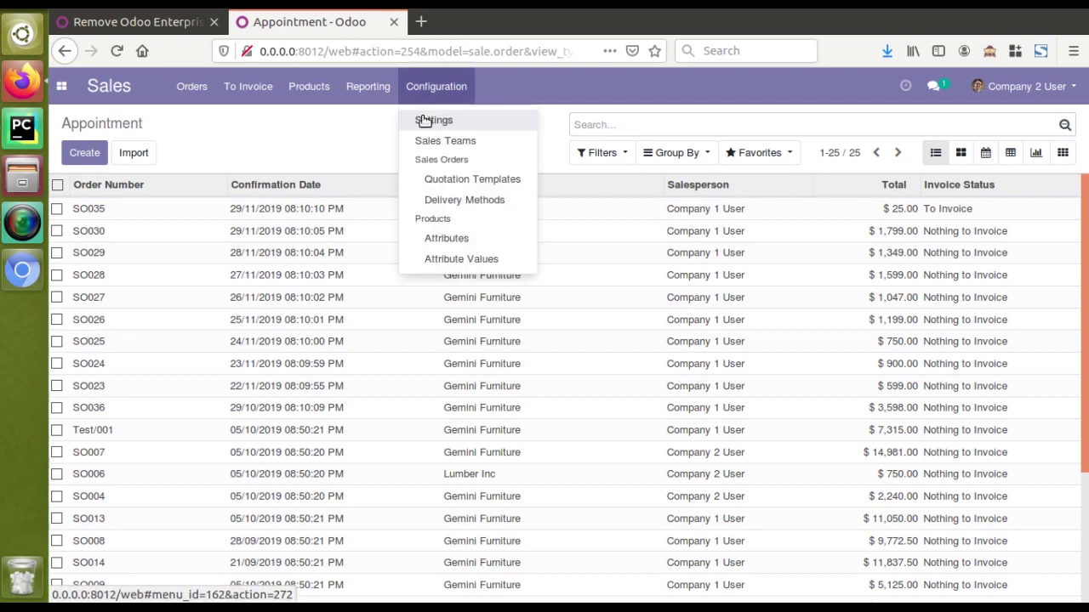
{"action": "left_click", "coordinate": [424, 119]}
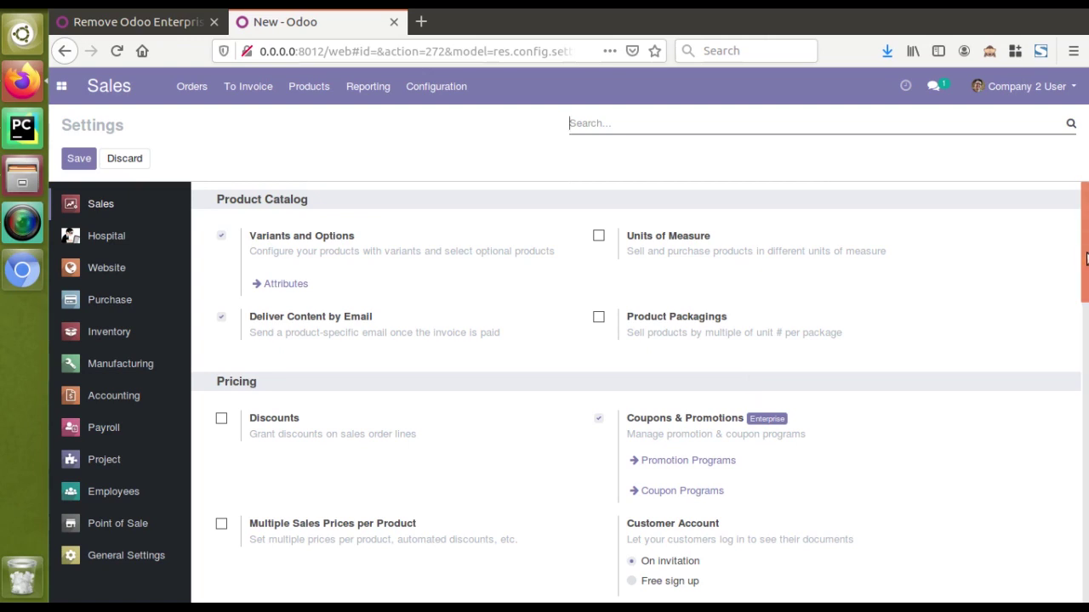
{"action": "left_click_drag", "start_coordinate": [1086, 260], "coordinate": [1086, 532]}
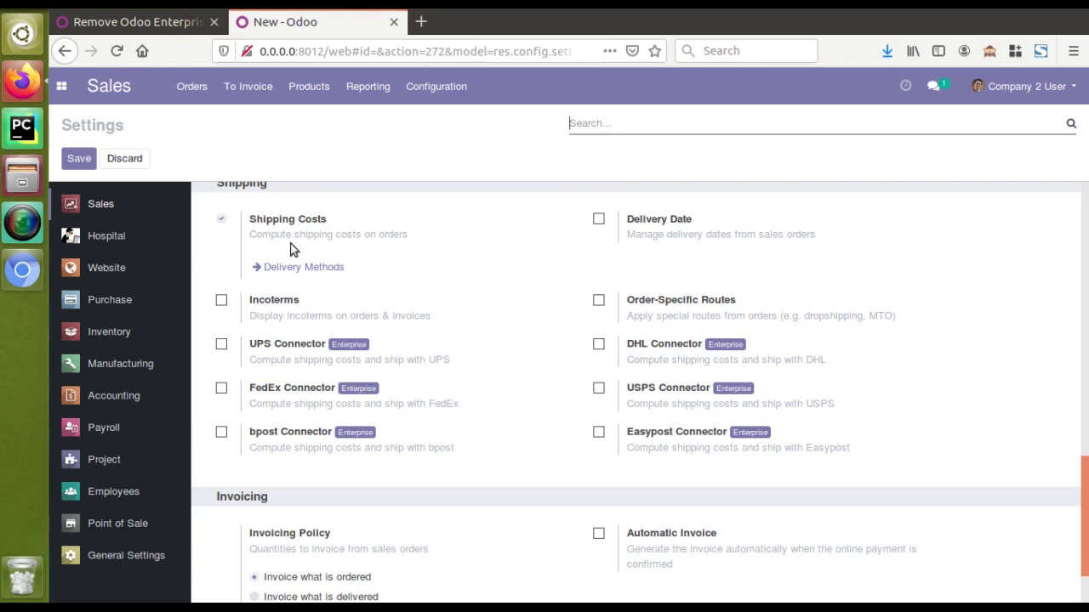
Jump to the Purchase settings and tick the Enterprise-only 3-way matching option.
{"action": "left_click", "coordinate": [102, 272]}
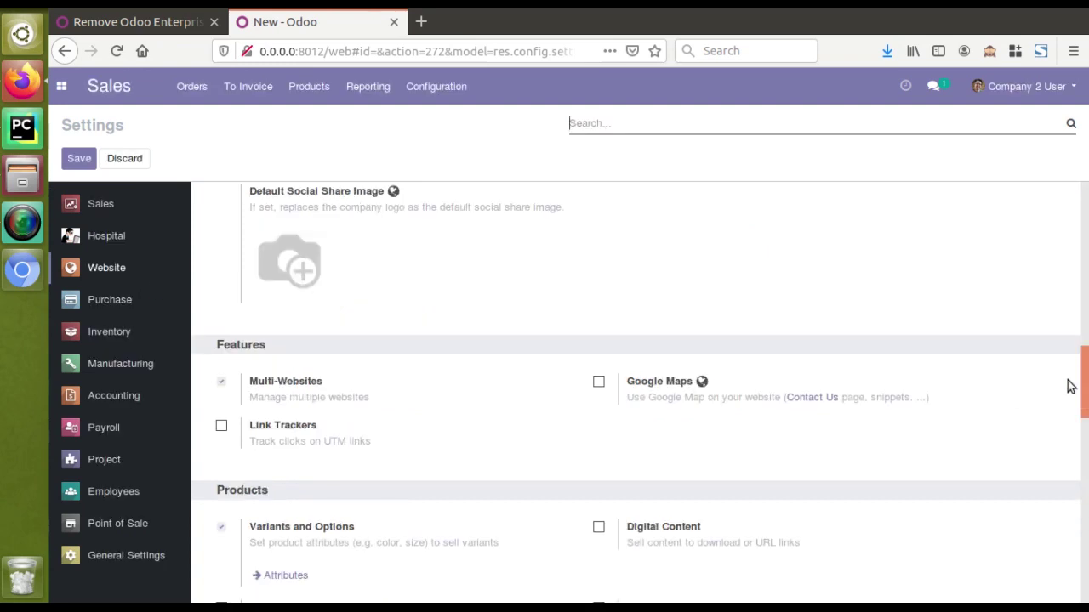
{"action": "left_click_drag", "start_coordinate": [1087, 375], "coordinate": [1086, 569]}
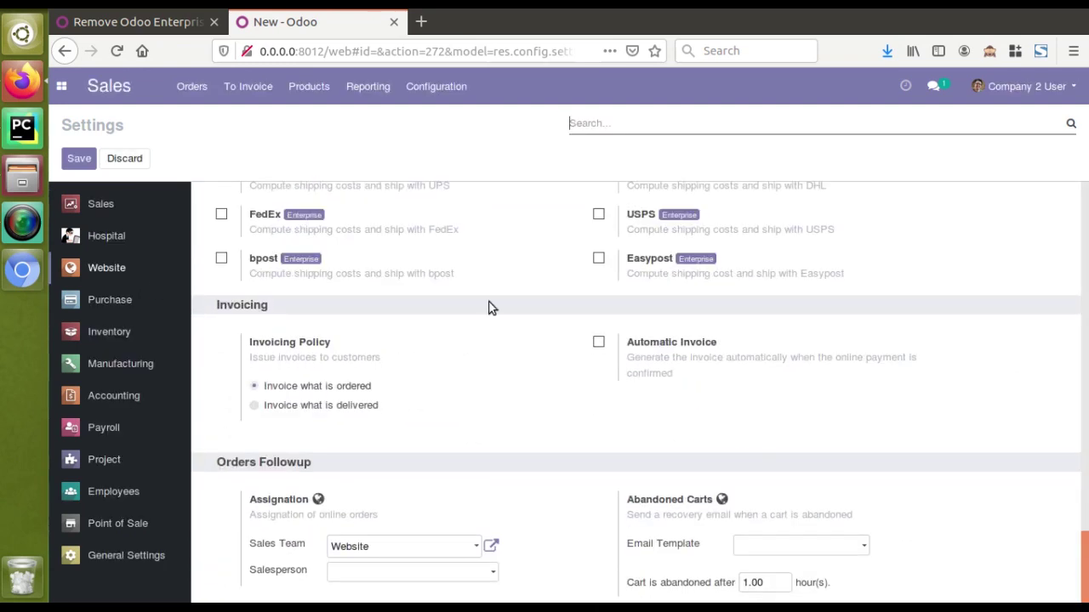
{"action": "left_click", "coordinate": [109, 302]}
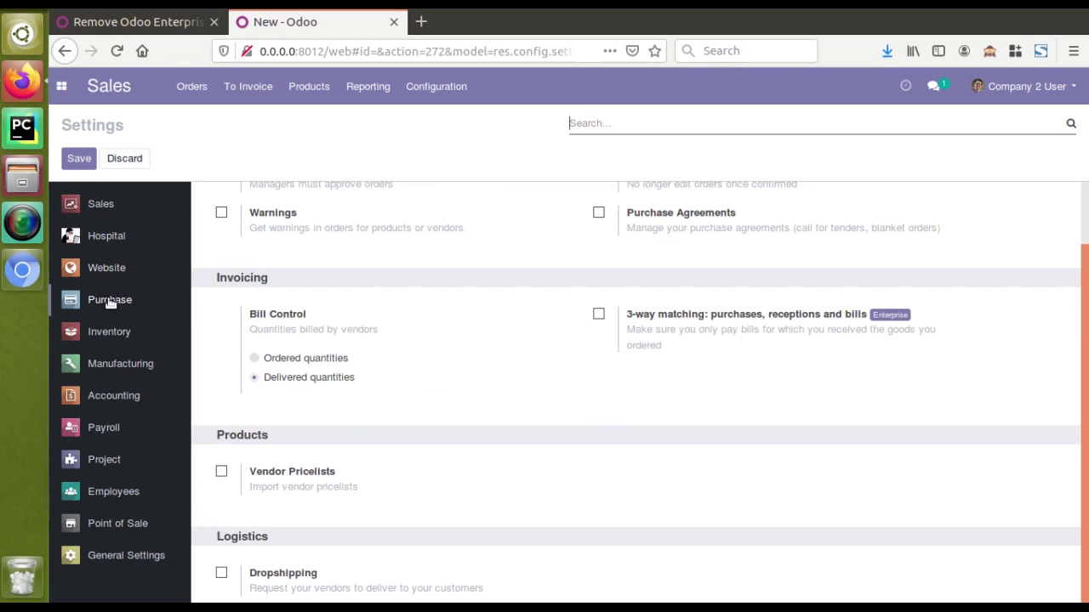
{"action": "scroll", "coordinate": [1021, 315], "scroll_direction": "up", "scroll_amount": 1}
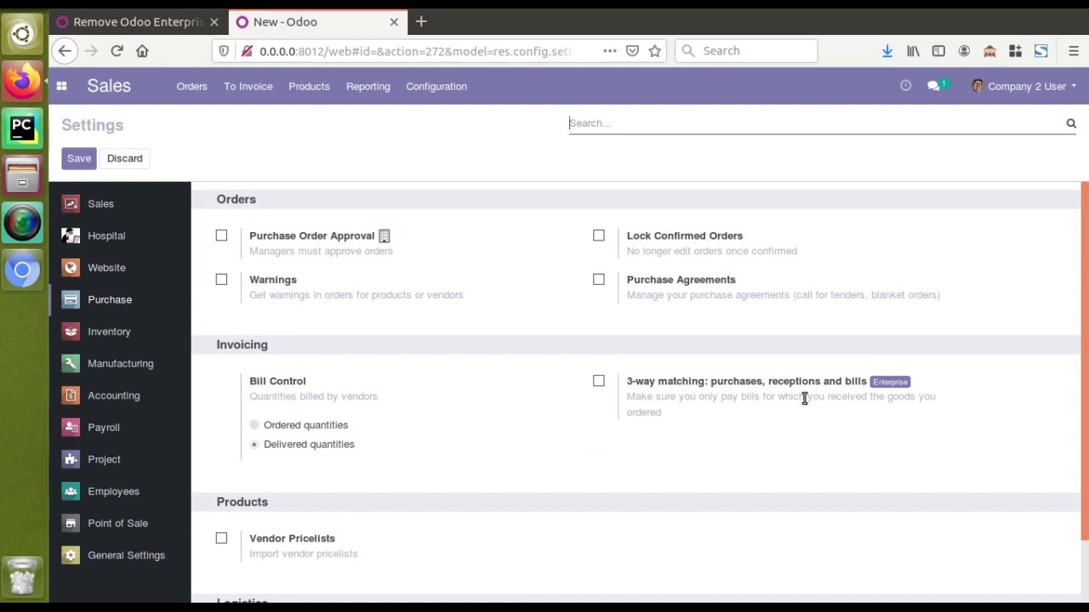
{"action": "mouse_move", "coordinate": [910, 396]}
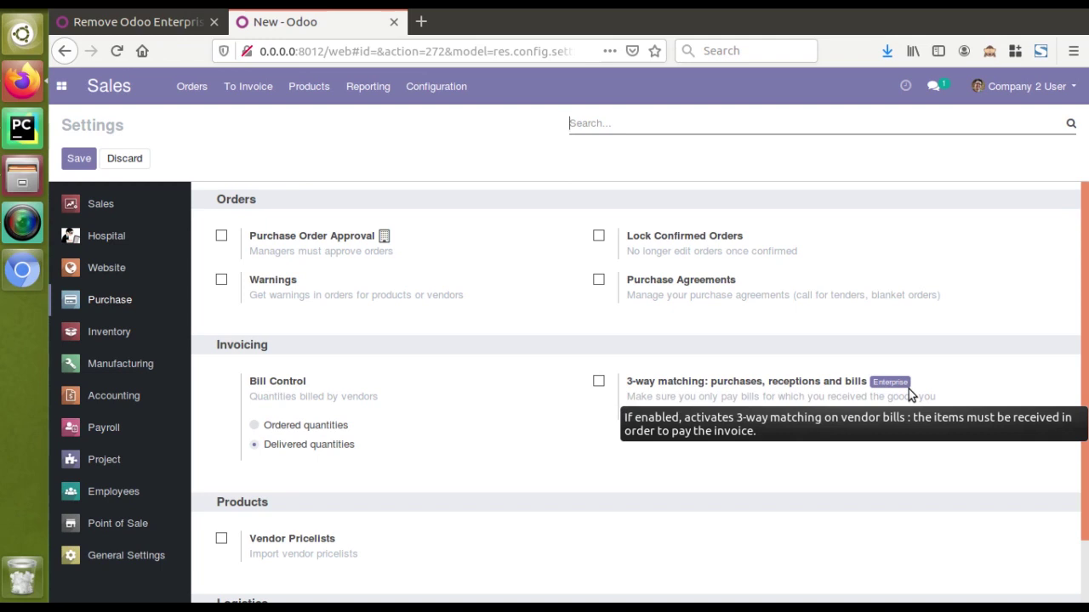
{"action": "left_click", "coordinate": [599, 382]}
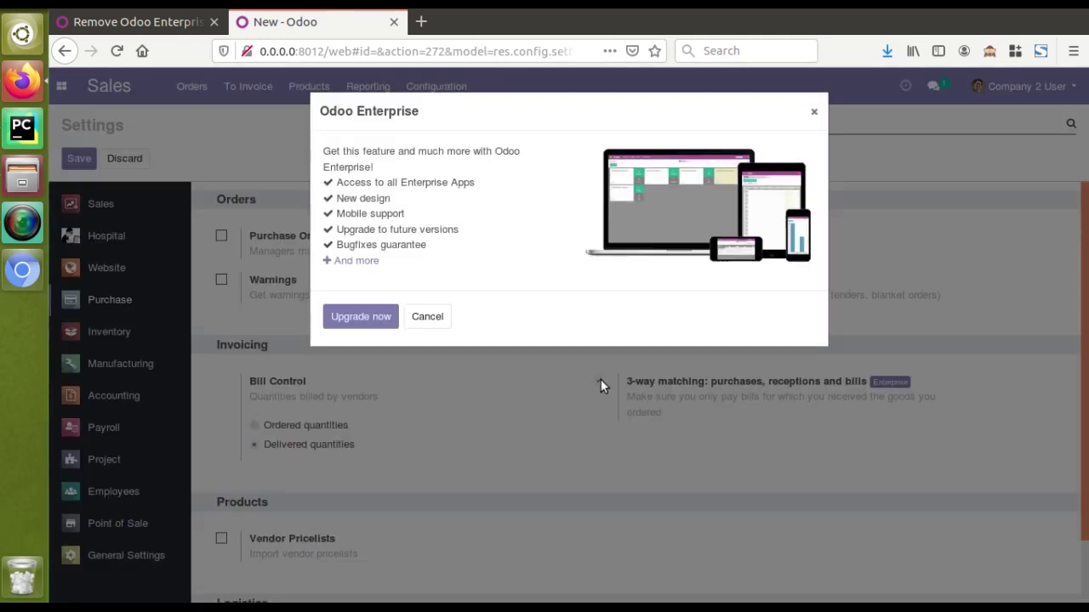
Cancel the Odoo Enterprise upgrade dialog and switch to the Remove Odoo Enterprise browser tab.
{"action": "left_click", "coordinate": [418, 316]}
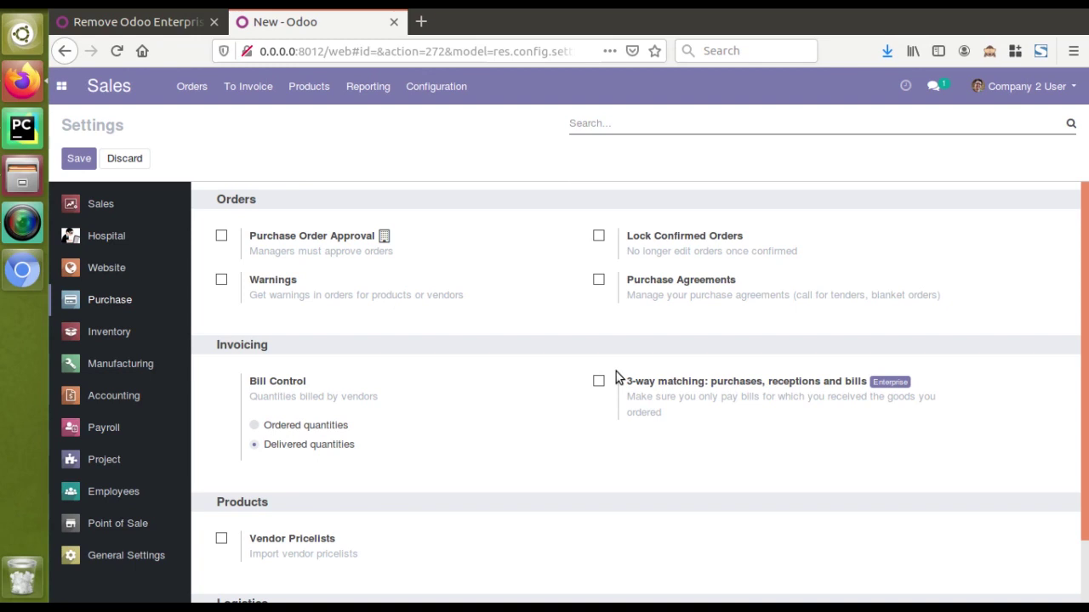
{"action": "left_click", "coordinate": [149, 31]}
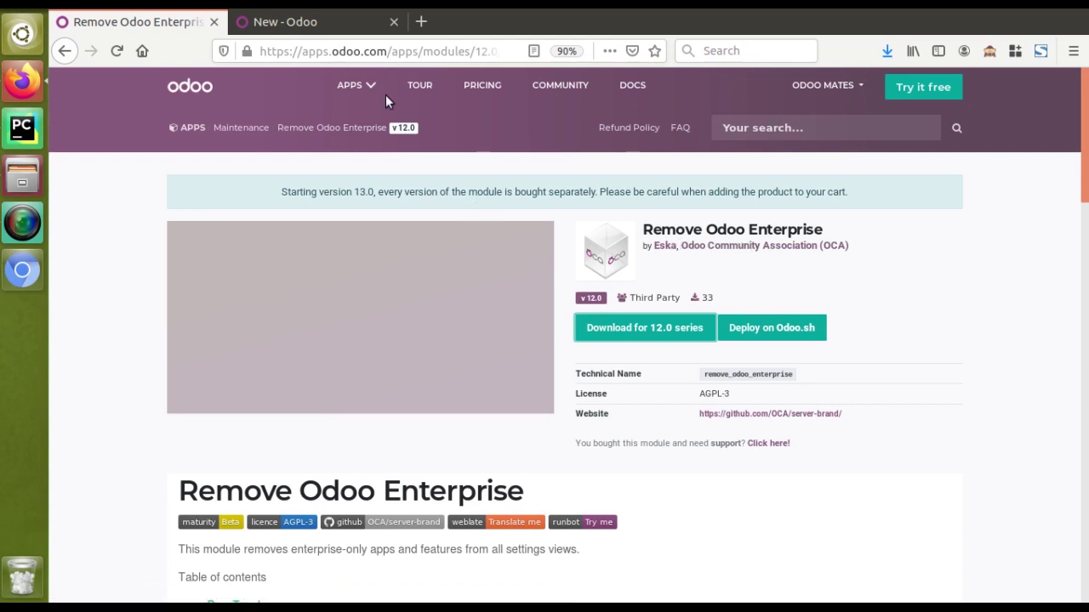
Glance at the New - Odoo tab, return to the module page, then bring up PyCharm's odoo-12.0 project.
{"action": "left_click", "coordinate": [335, 28]}
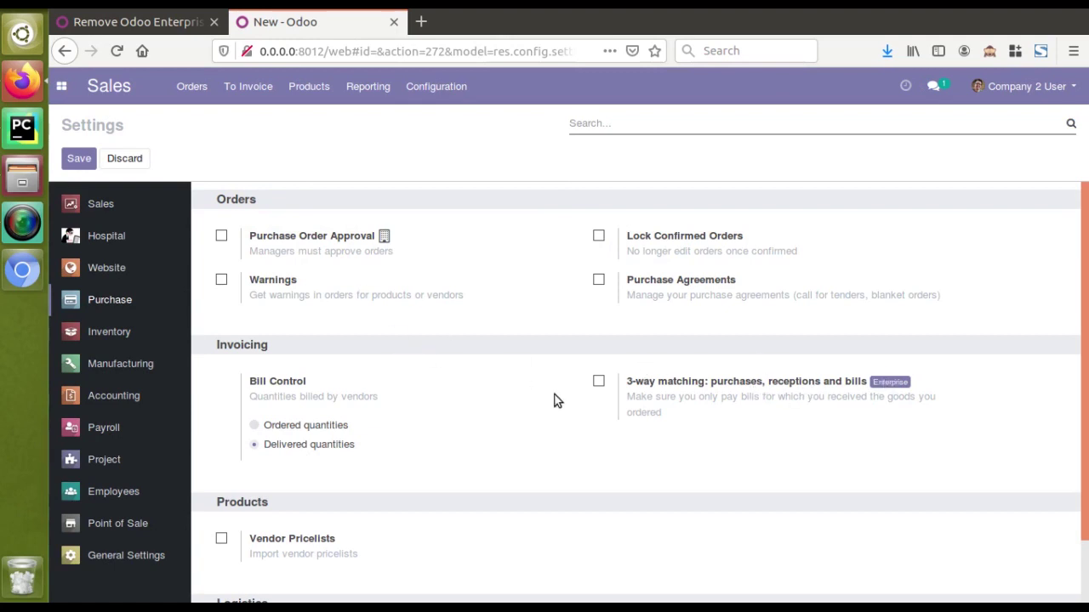
{"action": "left_click", "coordinate": [132, 22]}
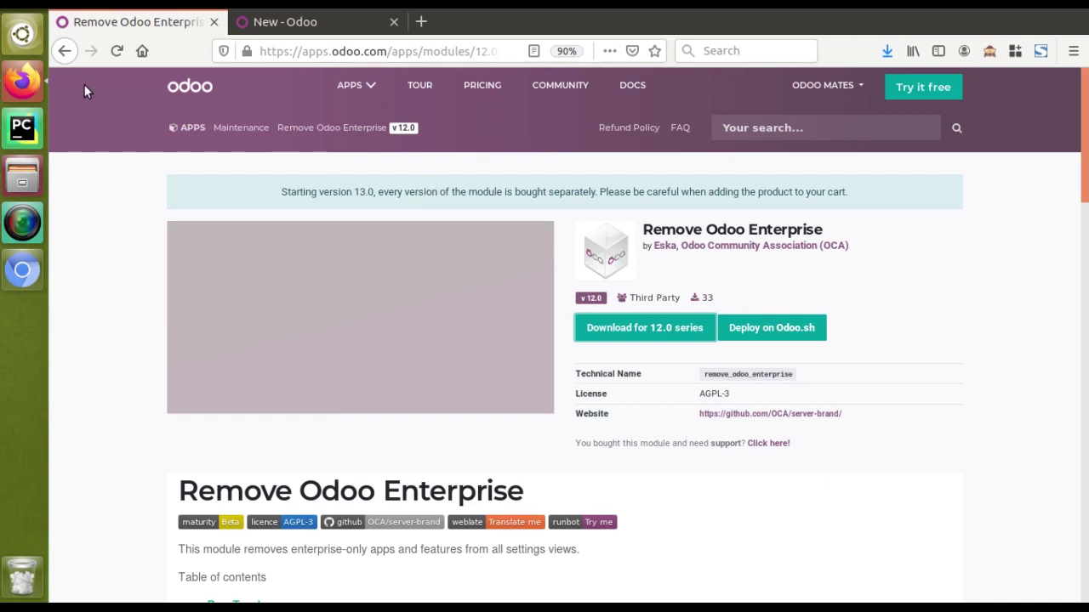
{"action": "left_click", "coordinate": [12, 133]}
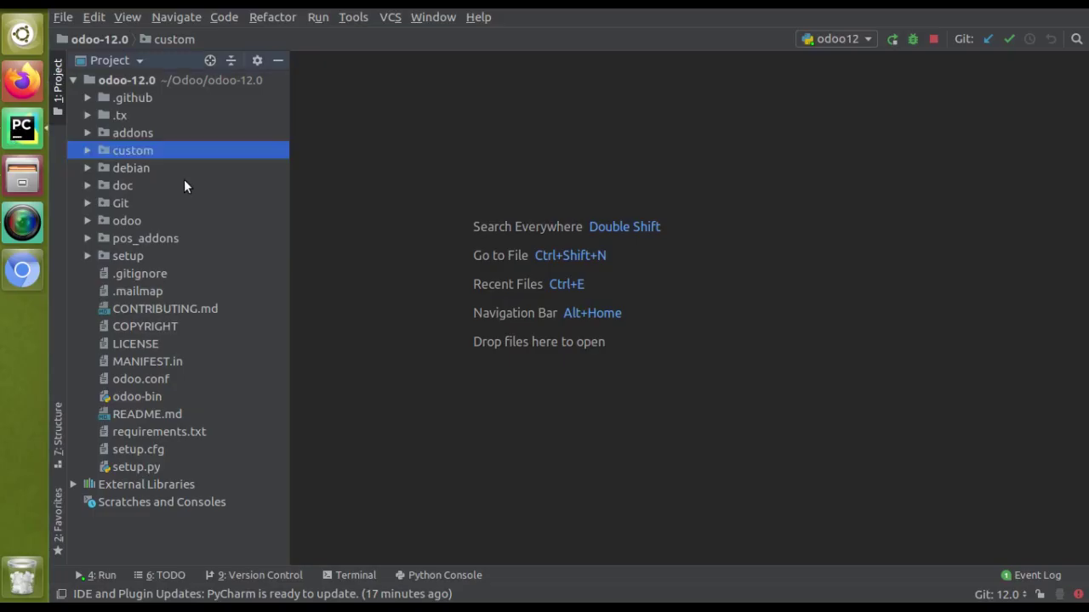
Expand custom/remove_odoo_enterprise in PyCharm, match it to the store page's technical name, then return to the Odoo settings.
{"action": "left_click", "coordinate": [86, 149]}
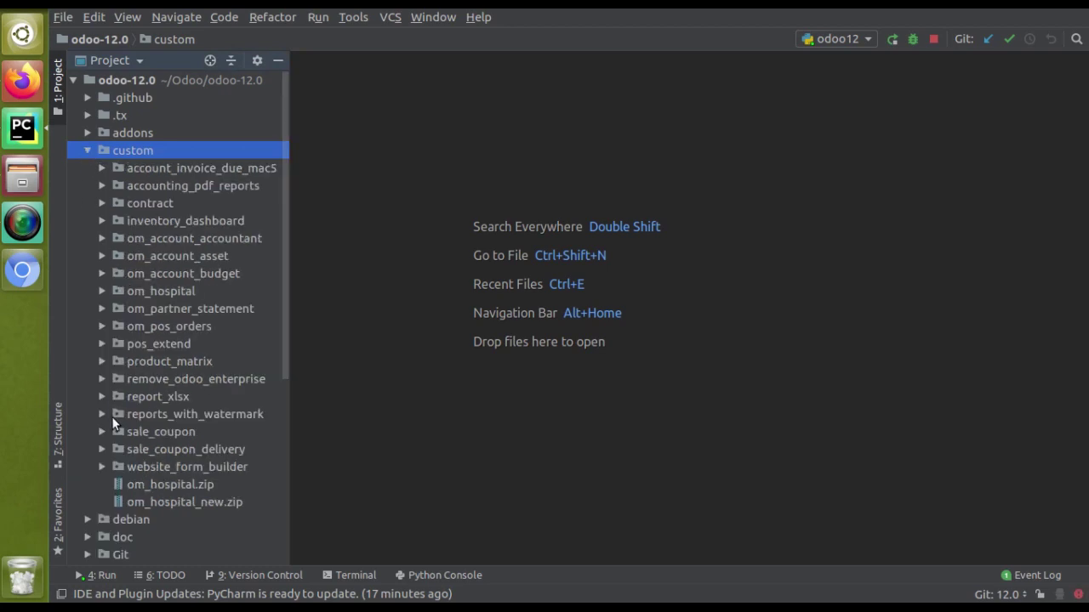
{"action": "left_click", "coordinate": [102, 380]}
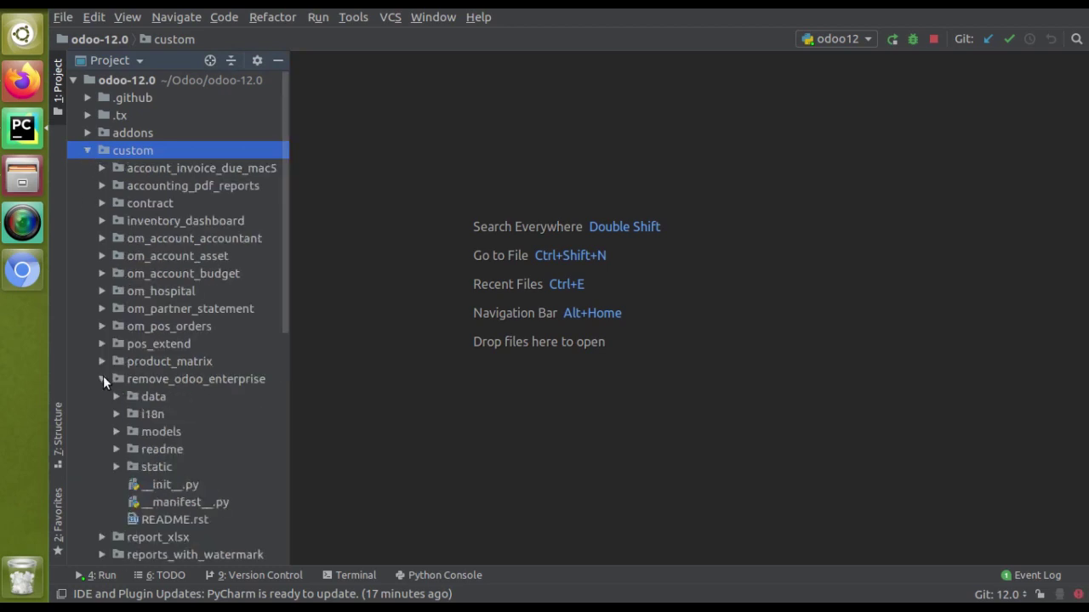
{"action": "left_click", "coordinate": [22, 81]}
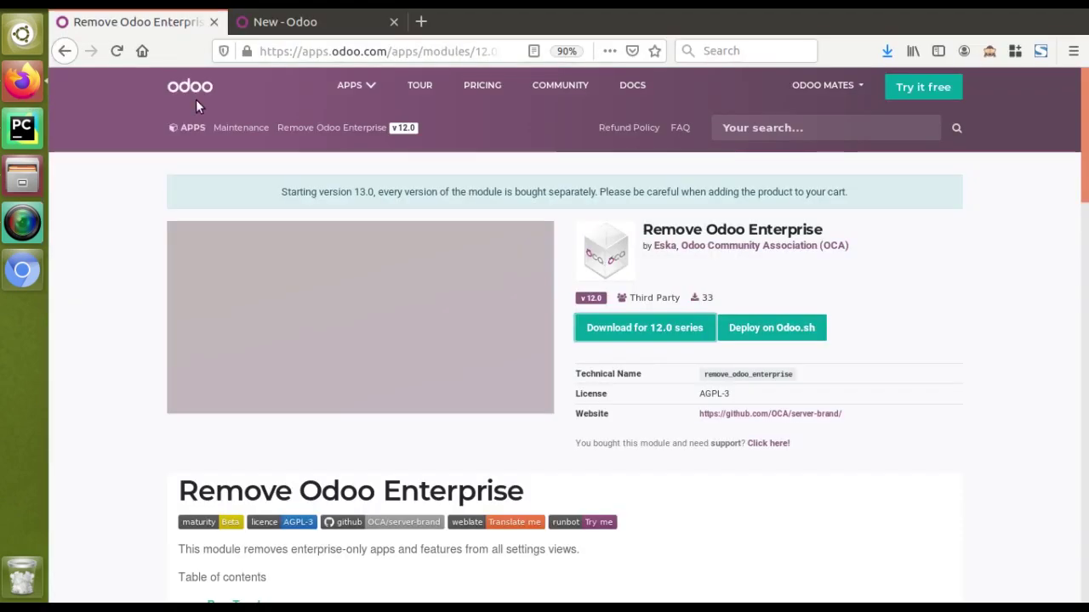
{"action": "double_click", "coordinate": [730, 375]}
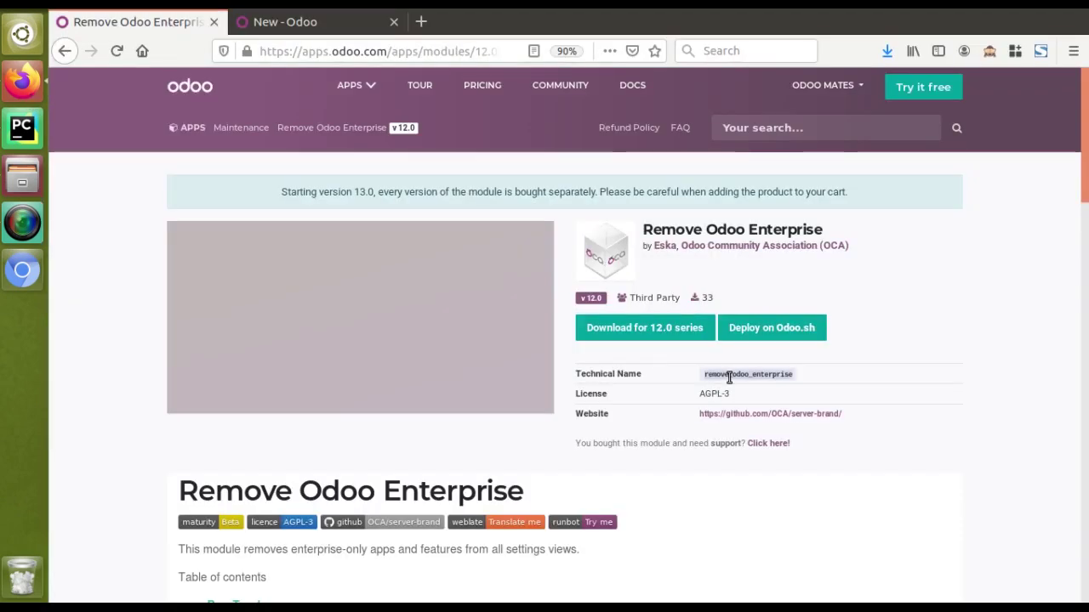
{"action": "left_click", "coordinate": [22, 129]}
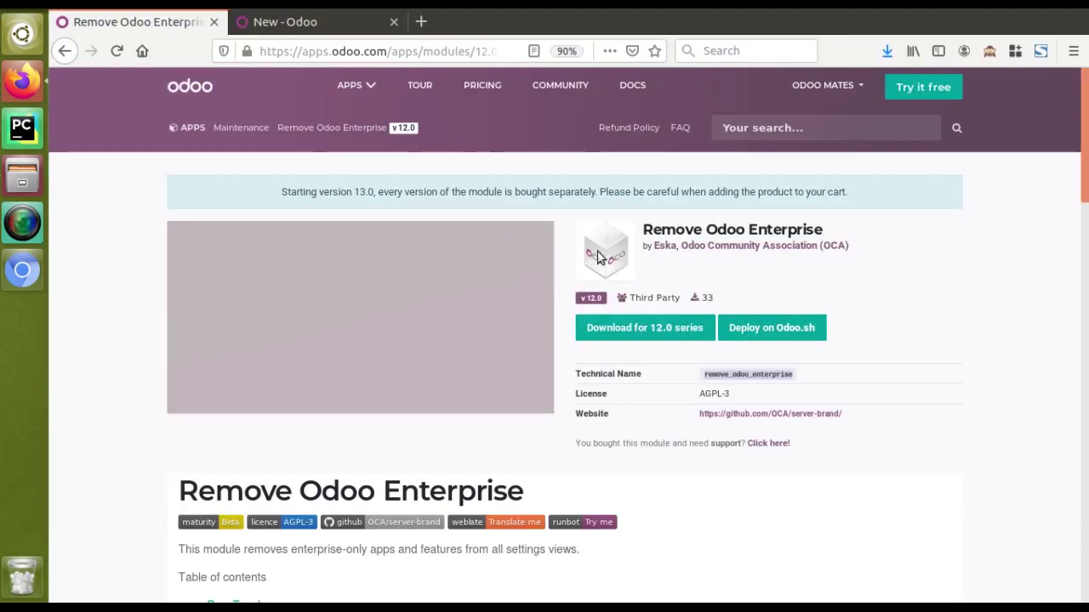
{"action": "left_click", "coordinate": [22, 81]}
{"action": "left_click", "coordinate": [7, 121]}
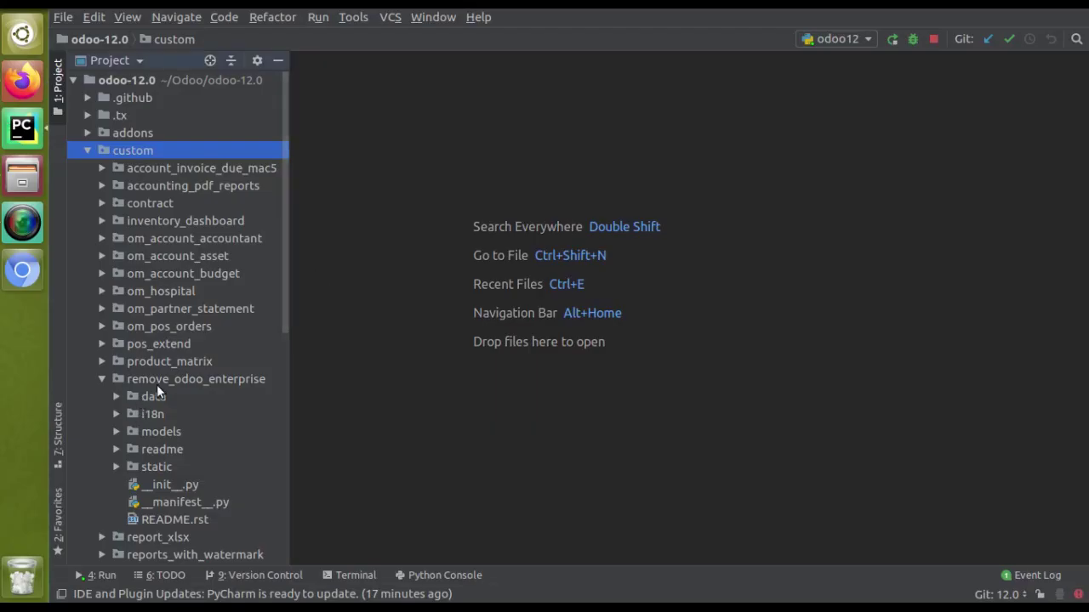
{"action": "left_click", "coordinate": [33, 83]}
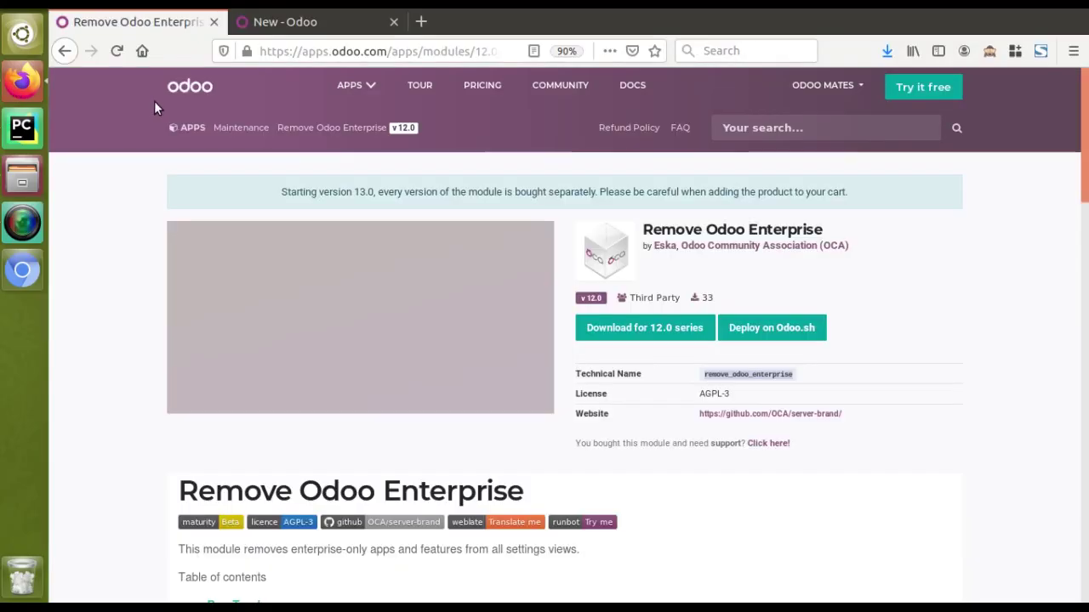
{"action": "left_click", "coordinate": [280, 22]}
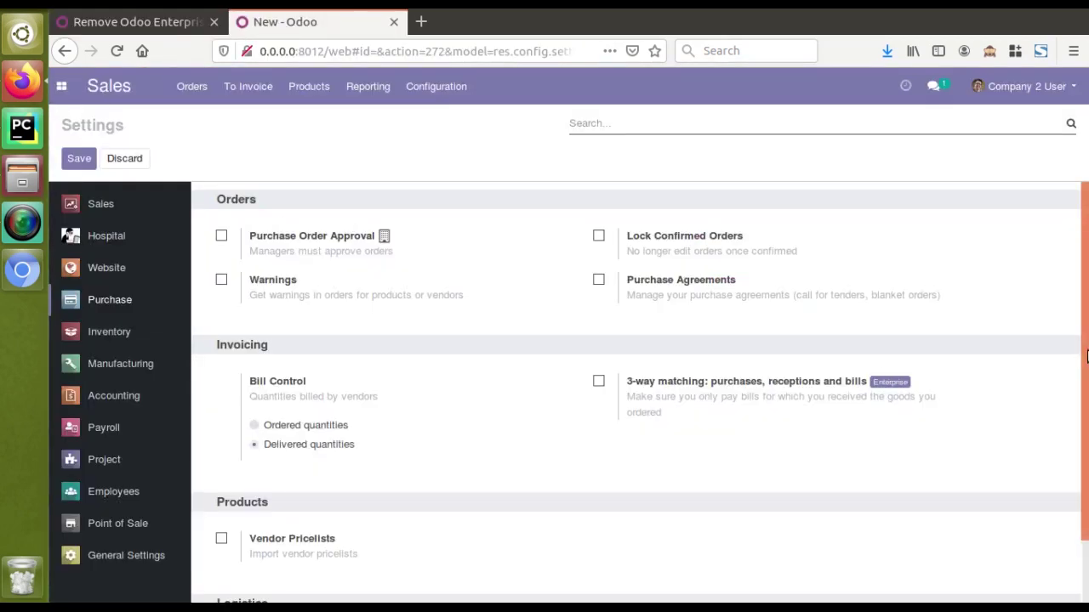
Scroll through the Sales settings past the Enterprise-tagged Coupons & Promotions and UPS/FedEx connectors.
{"action": "left_click", "coordinate": [127, 200]}
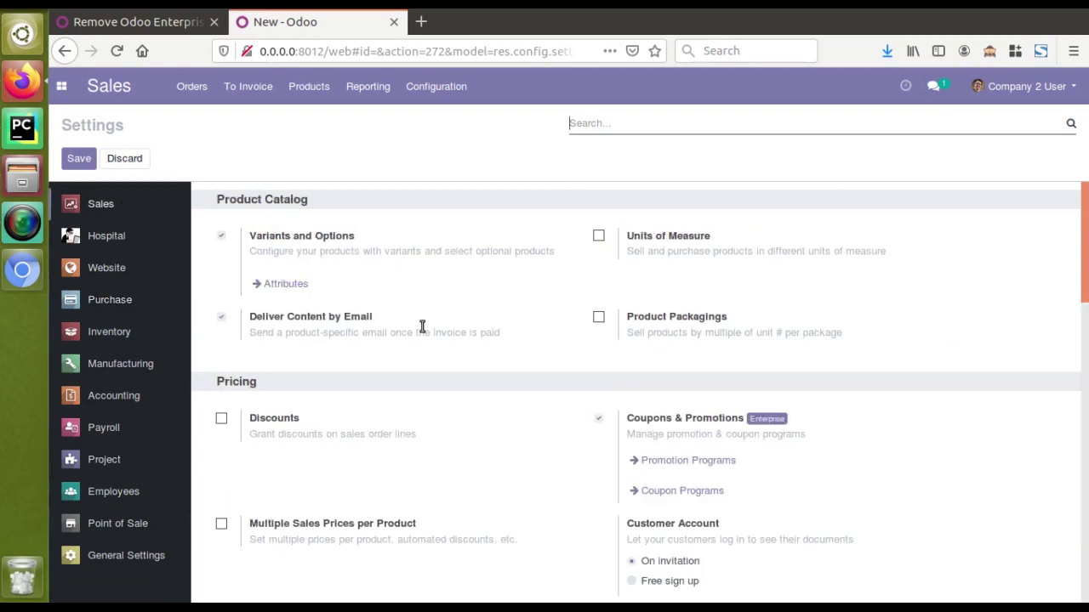
{"action": "scroll", "coordinate": [957, 328], "scroll_direction": "down", "scroll_amount": 2}
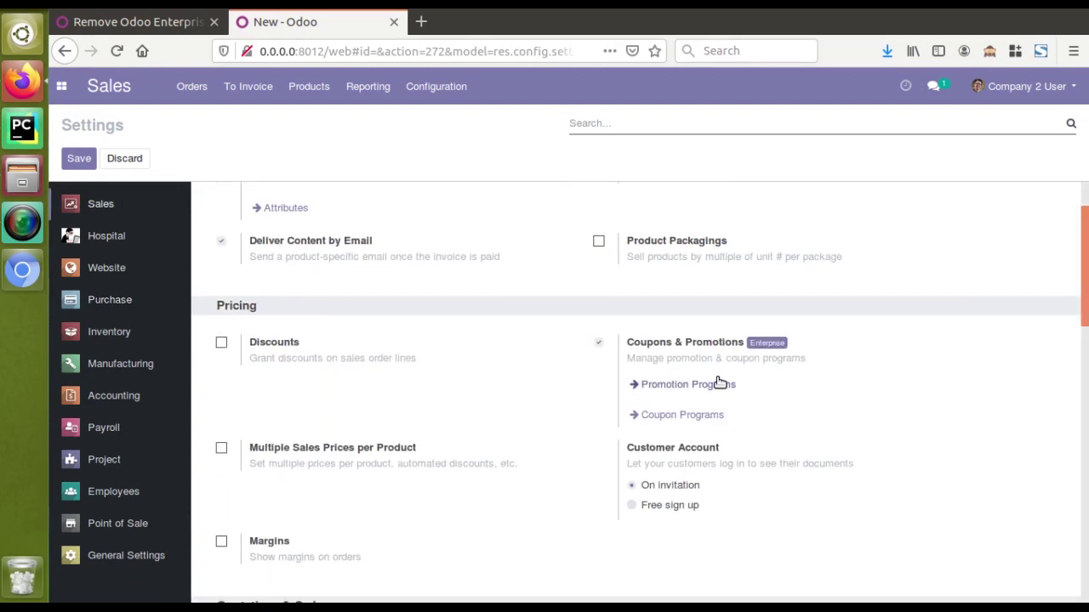
{"action": "left_click_drag", "start_coordinate": [1085, 315], "coordinate": [1086, 587]}
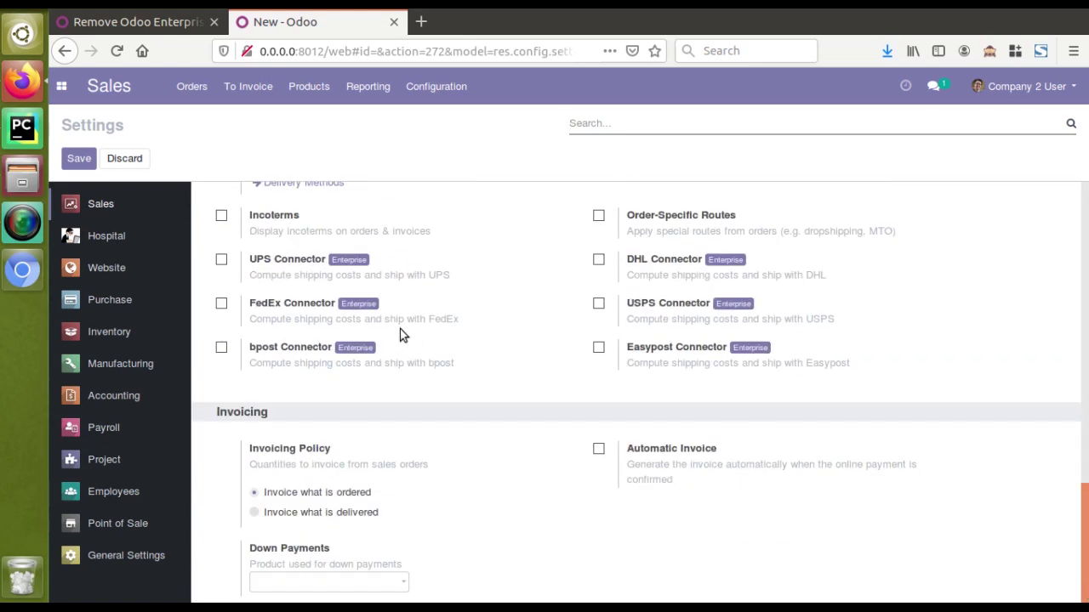
{"action": "left_click", "coordinate": [62, 86]}
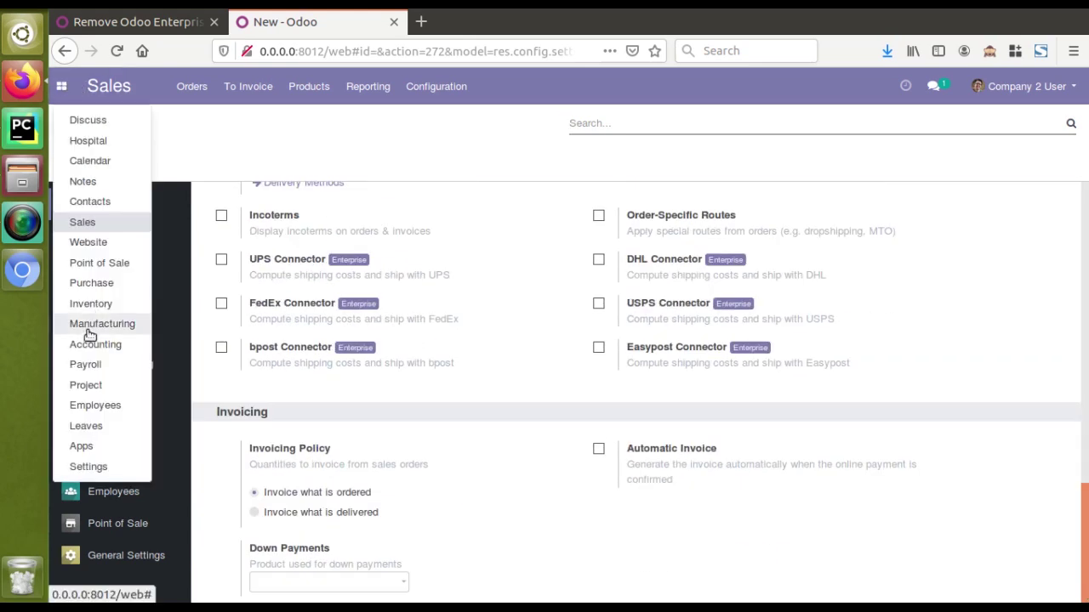
Search Apps for 'remove' without the Apps filter and install Remove Odoo Enterprise.
{"action": "left_click", "coordinate": [100, 448]}
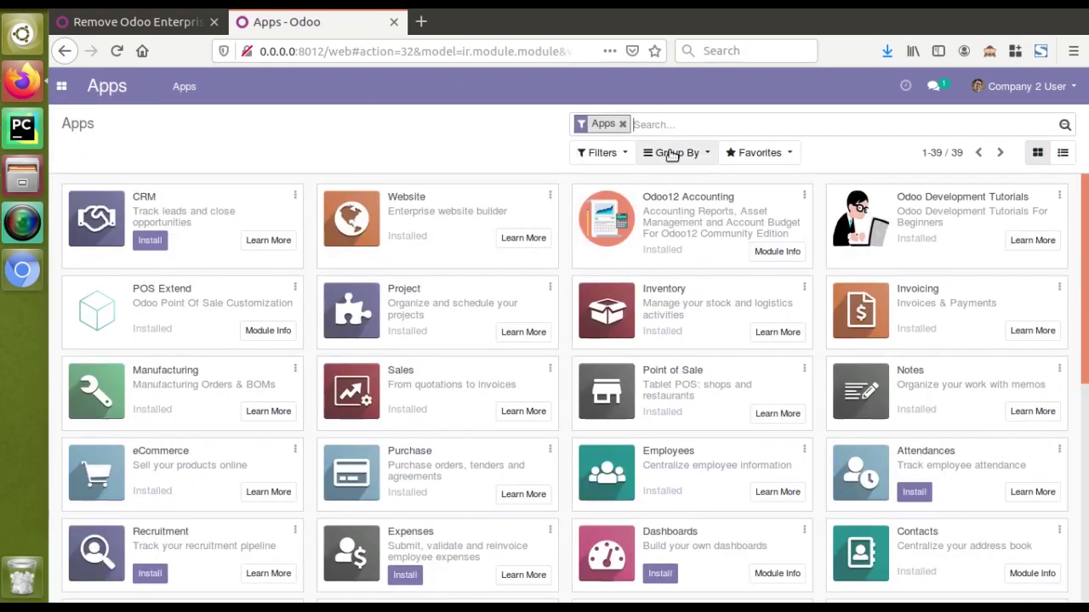
{"action": "type", "text": "remove"}
{"action": "key", "text": "Return"}
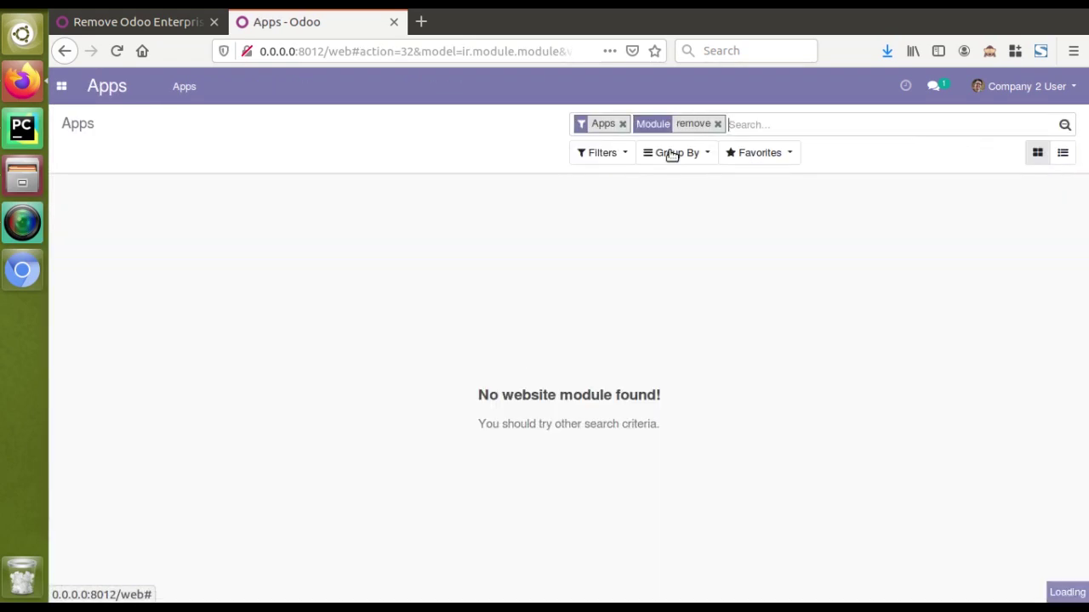
{"action": "left_click", "coordinate": [622, 124]}
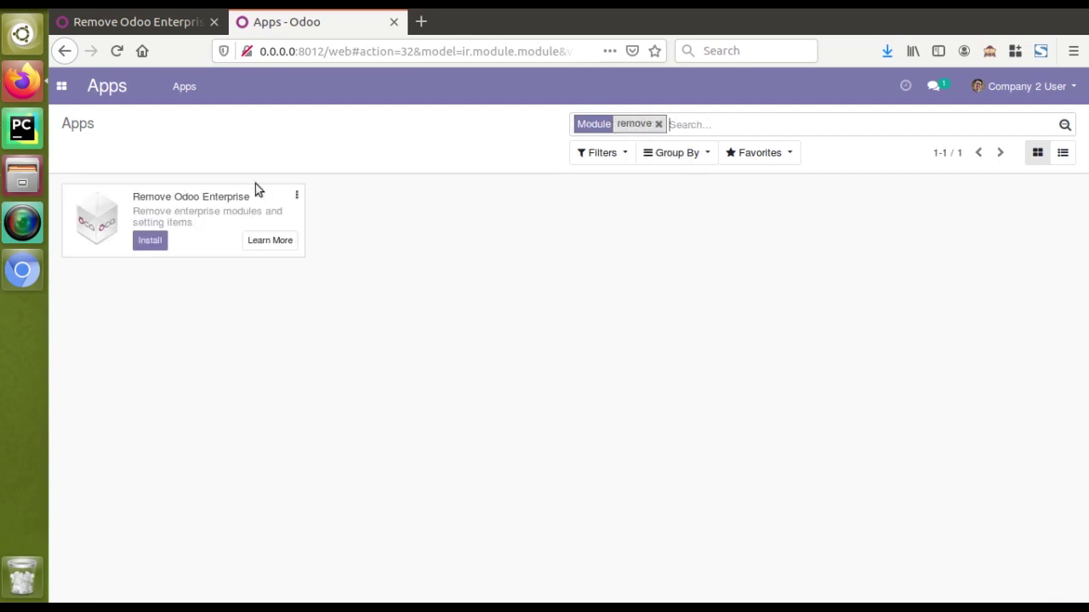
{"action": "left_click", "coordinate": [152, 243]}
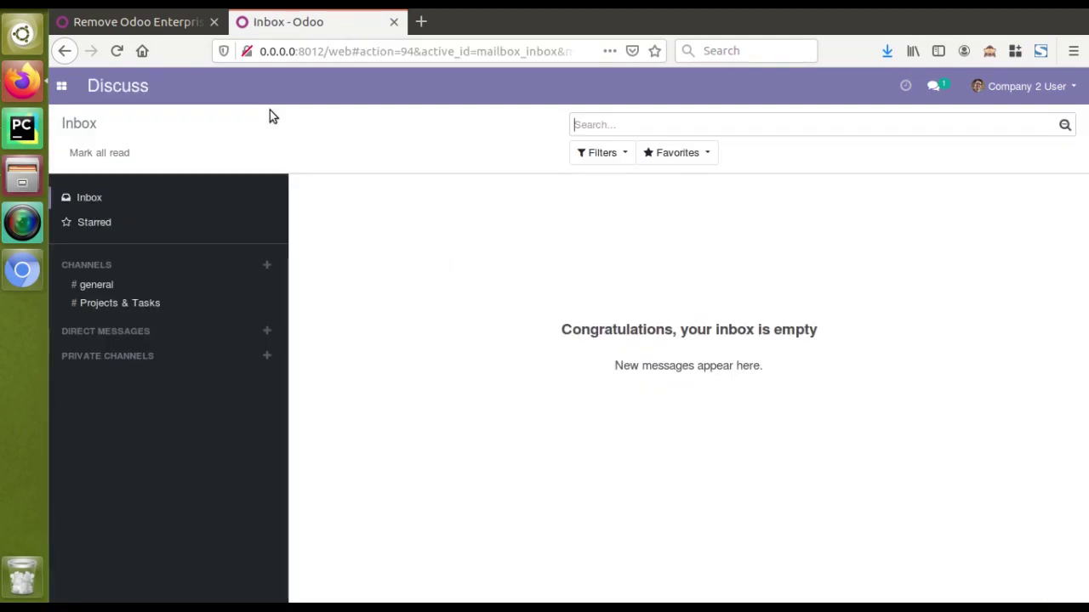
Go back into the Sales app and open its Configuration menu.
{"action": "left_click", "coordinate": [61, 86]}
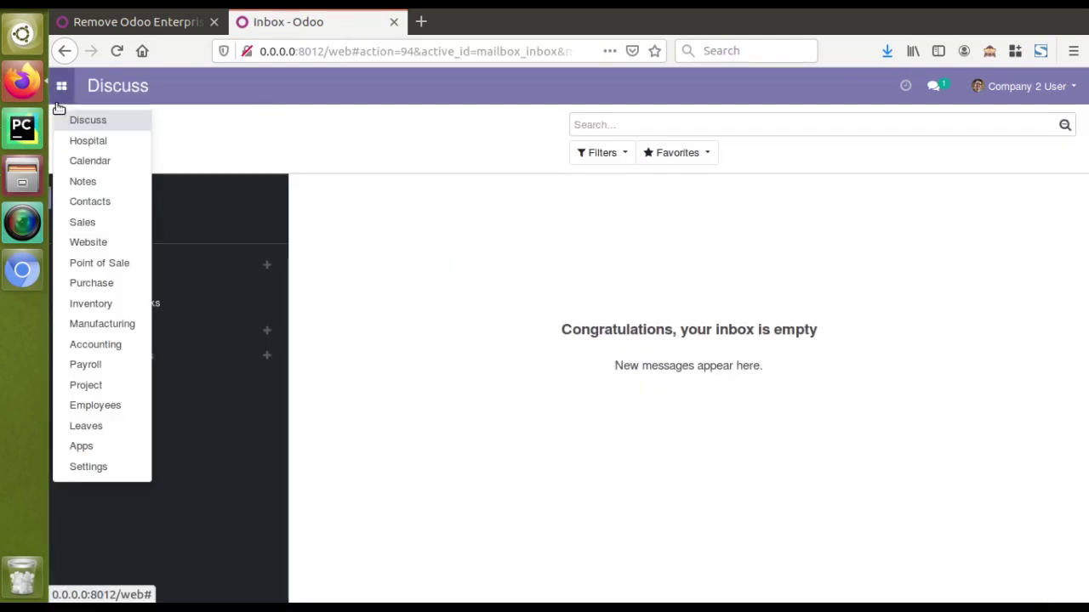
{"action": "left_click", "coordinate": [76, 222]}
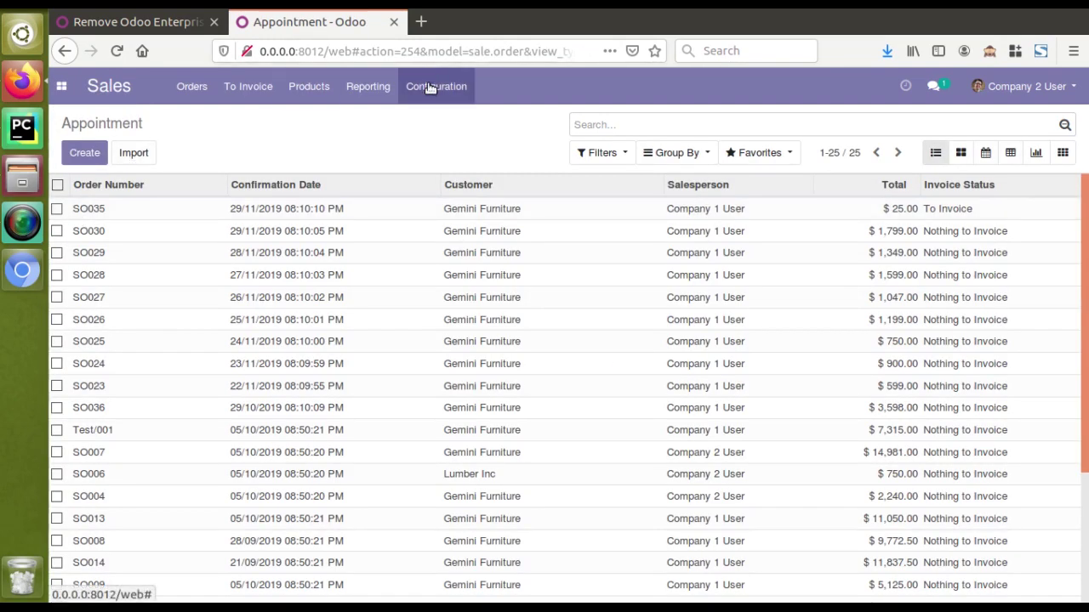
{"action": "left_click", "coordinate": [430, 88]}
Open the Sales settings and scroll through them, checking the Enterprise shipping connectors are gone.
{"action": "left_click", "coordinate": [443, 117]}
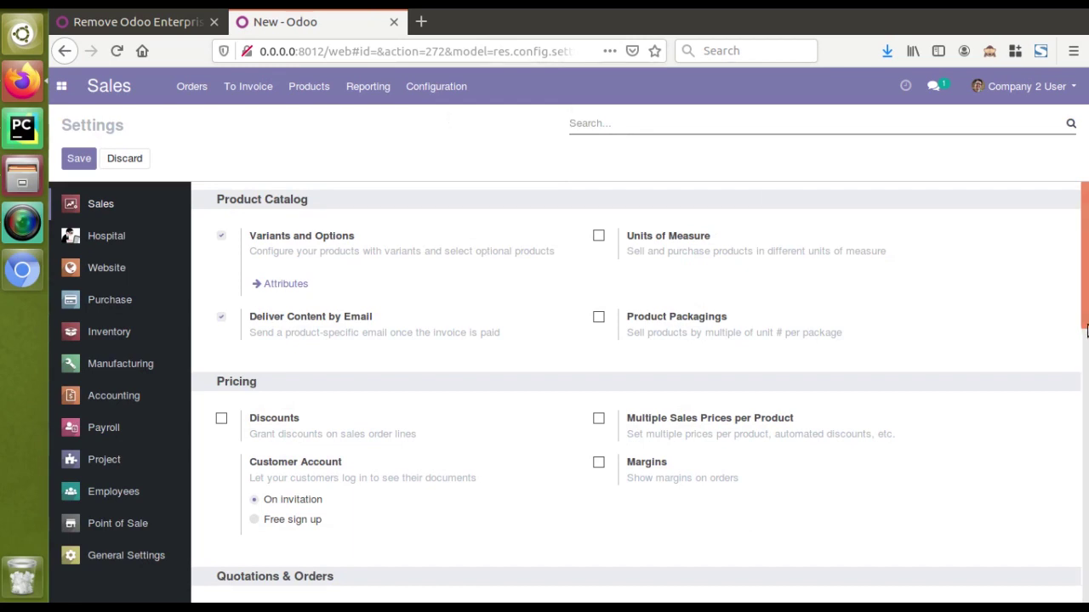
{"action": "scroll", "coordinate": [1086, 364], "scroll_direction": "down", "scroll_amount": 2}
{"action": "scroll", "coordinate": [1086, 364], "scroll_direction": "down", "scroll_amount": 12}
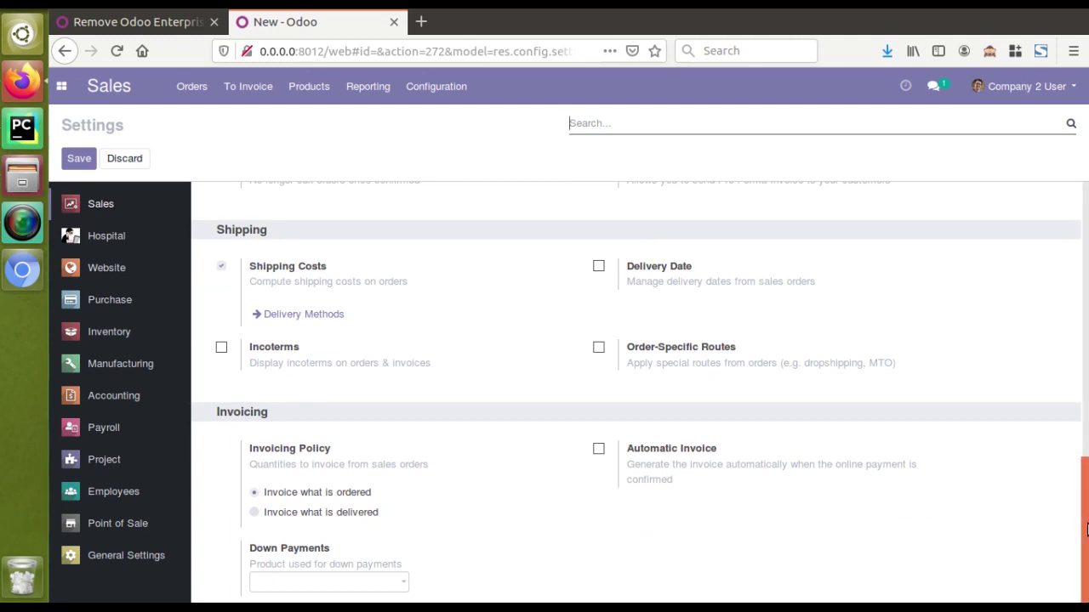
{"action": "mouse_move", "coordinate": [1086, 576]}
{"action": "left_mouse_down"}
{"action": "mouse_move", "coordinate": [1086, 277]}
{"action": "mouse_move", "coordinate": [1086, 307]}
{"action": "left_mouse_up"}
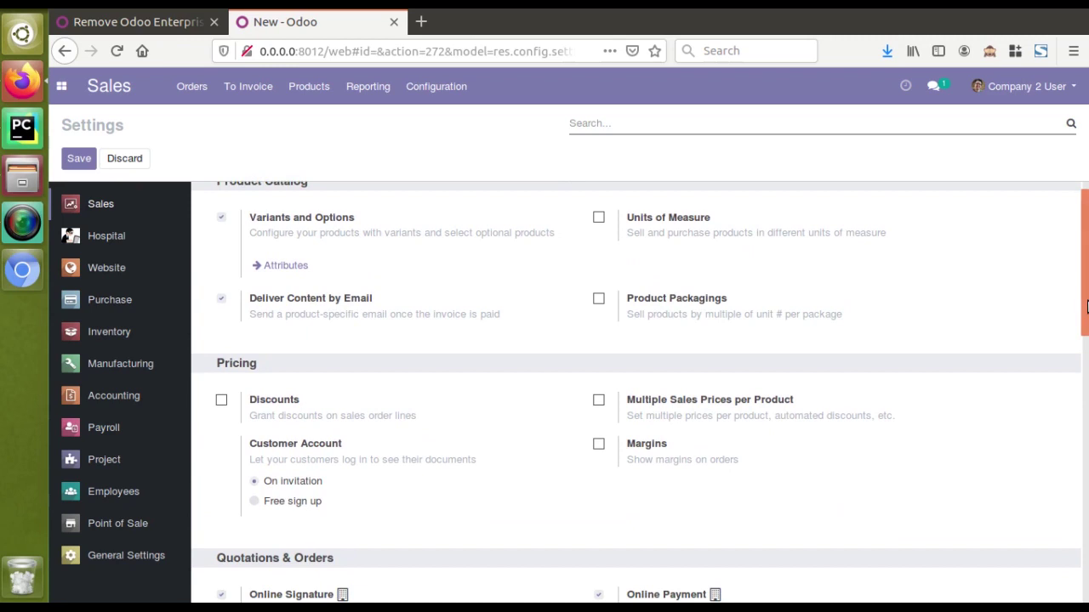
Search the page for 'coup' to confirm Coupons & Promotions no longer appears.
{"action": "key", "text": "ctrl+f"}
{"action": "type", "text": "coupon"}
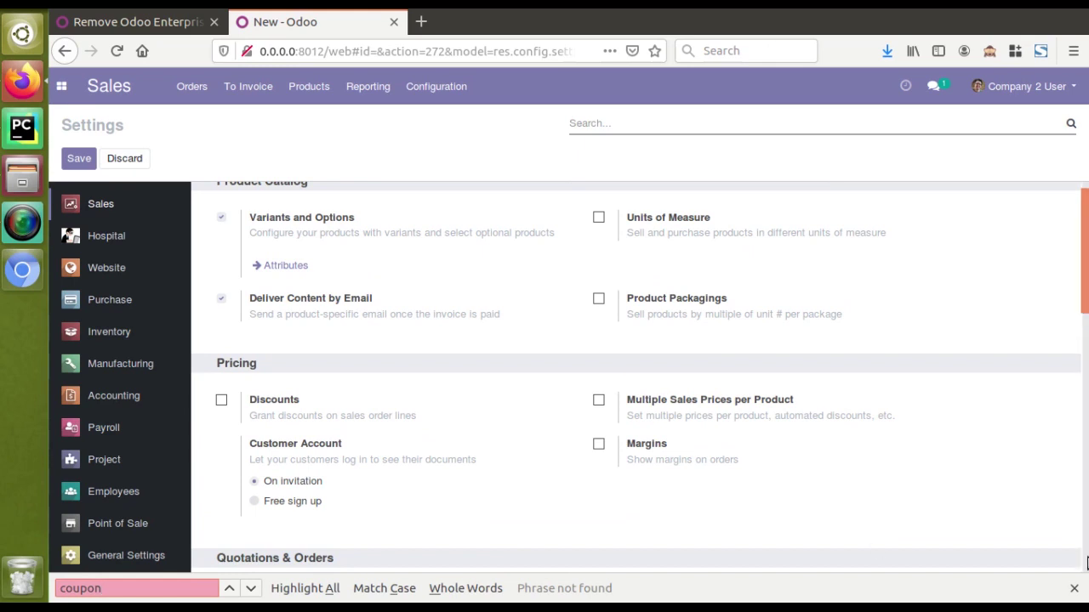
{"action": "left_click", "coordinate": [1074, 588]}
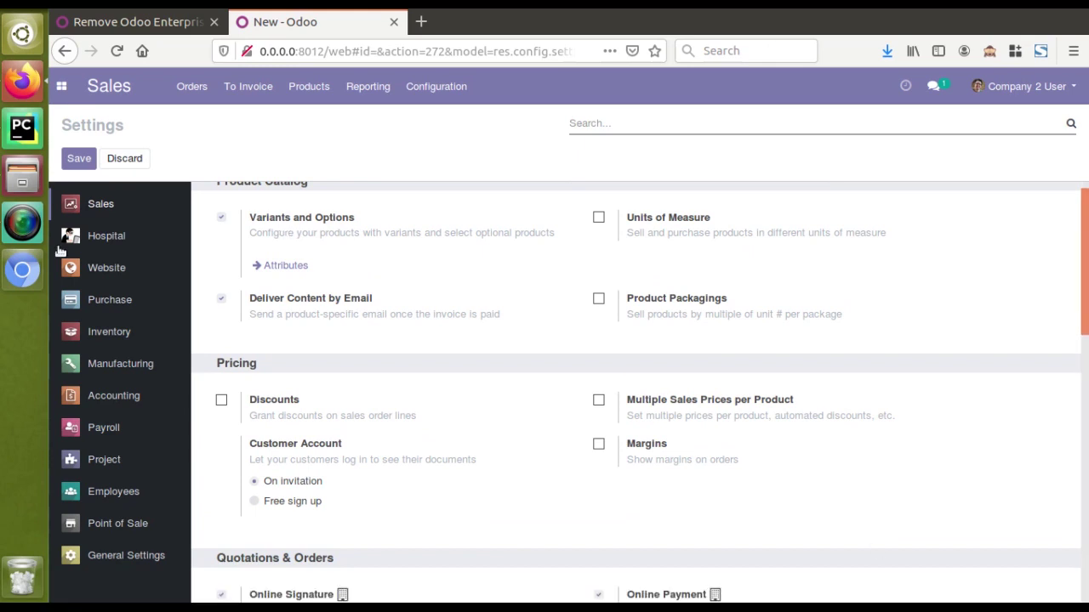
Move through the Website, Inventory and Purchase settings, checking for remaining Enterprise options.
{"action": "left_click", "coordinate": [111, 273]}
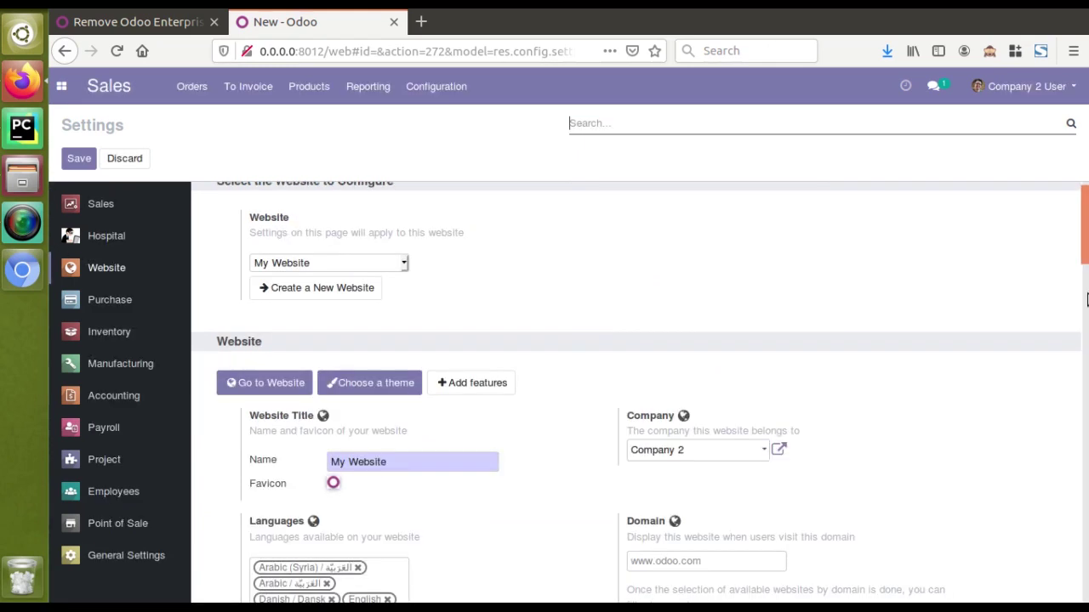
{"action": "left_click_drag", "start_coordinate": [1087, 250], "coordinate": [1087, 587]}
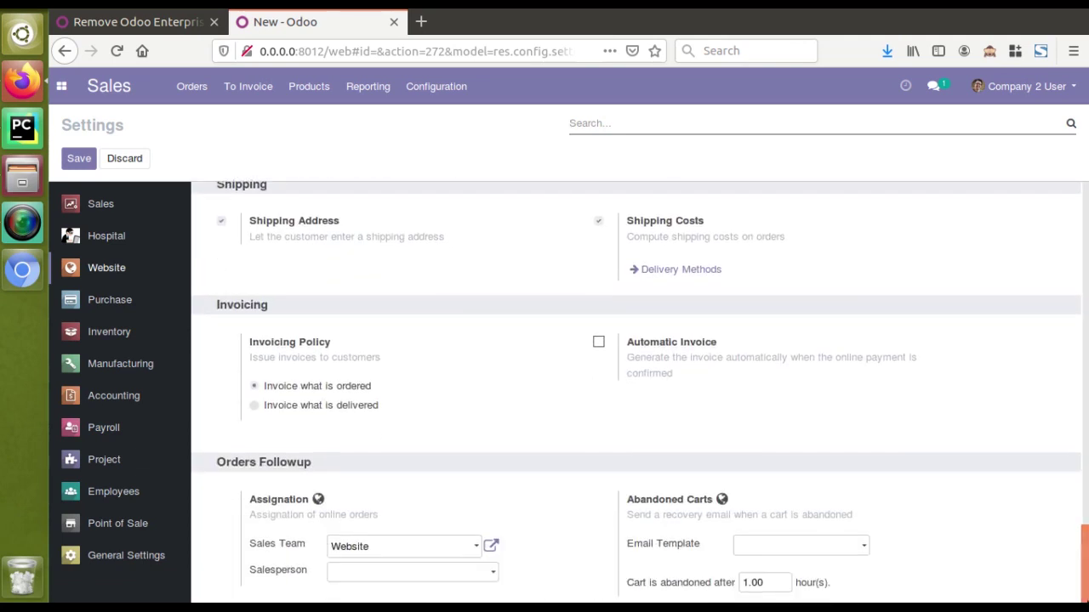
{"action": "left_click", "coordinate": [93, 330]}
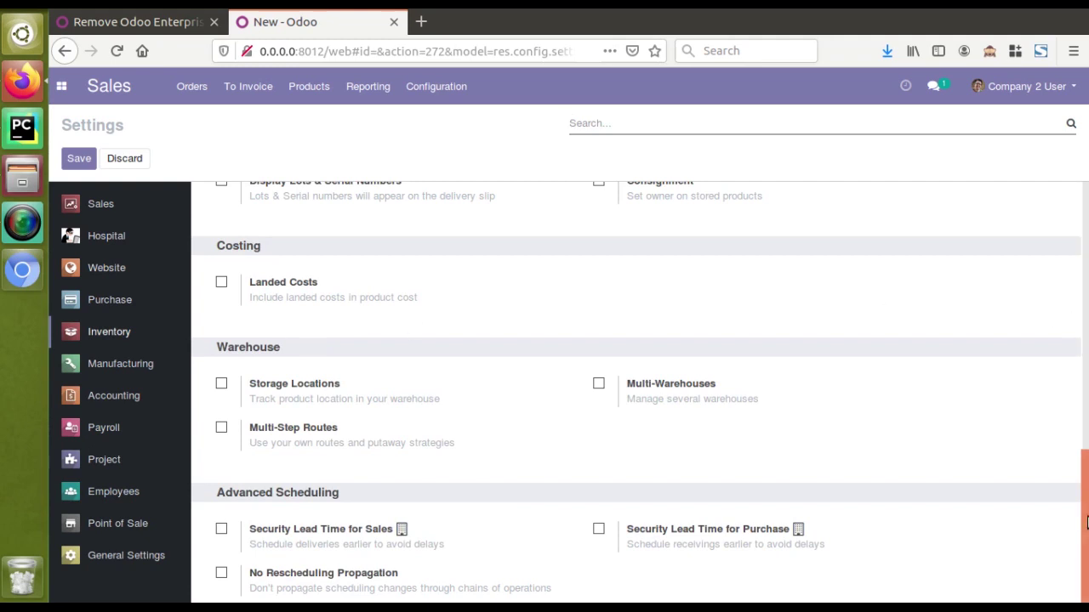
{"action": "scroll", "coordinate": [1086, 380], "scroll_direction": "up", "scroll_amount": 5}
{"action": "scroll", "coordinate": [1086, 380], "scroll_direction": "up", "scroll_amount": 3}
{"action": "scroll", "coordinate": [1087, 380], "scroll_direction": "down", "scroll_amount": 7}
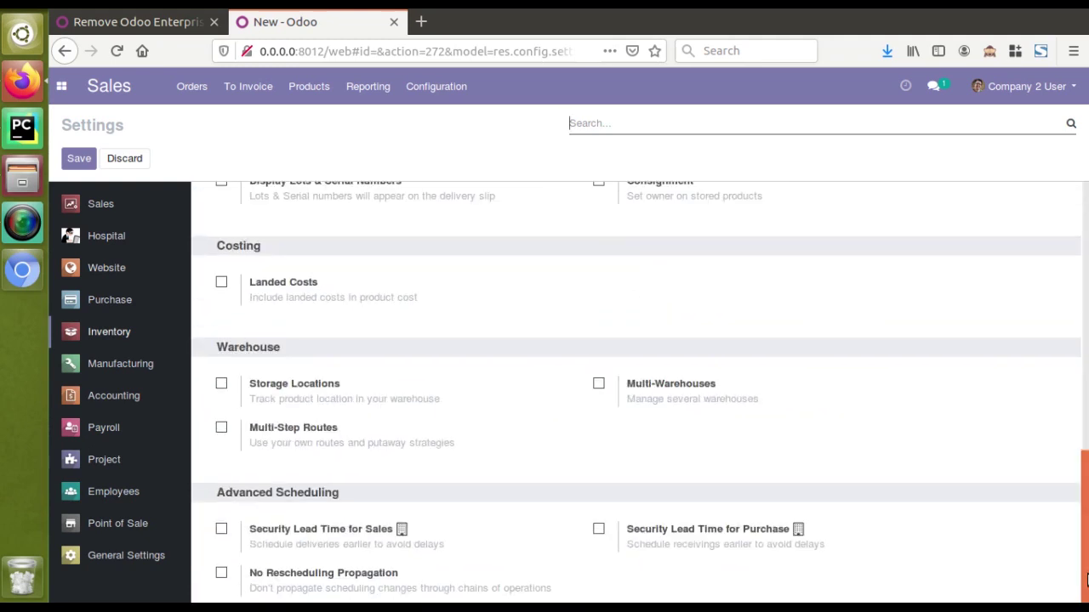
{"action": "left_click", "coordinate": [108, 299]}
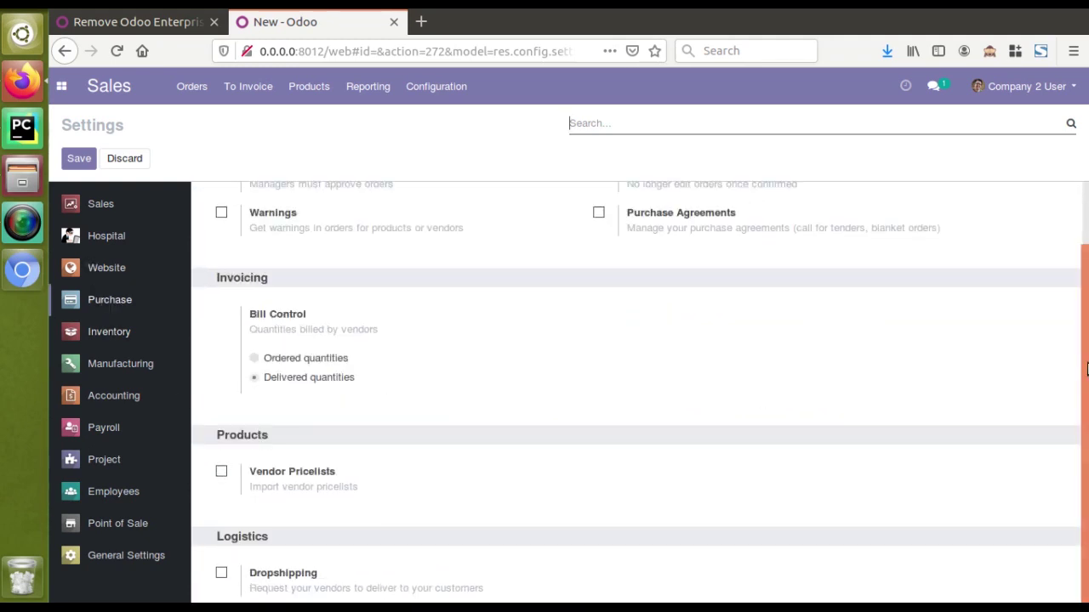
{"action": "scroll", "coordinate": [1087, 438], "scroll_direction": "up", "scroll_amount": 1}
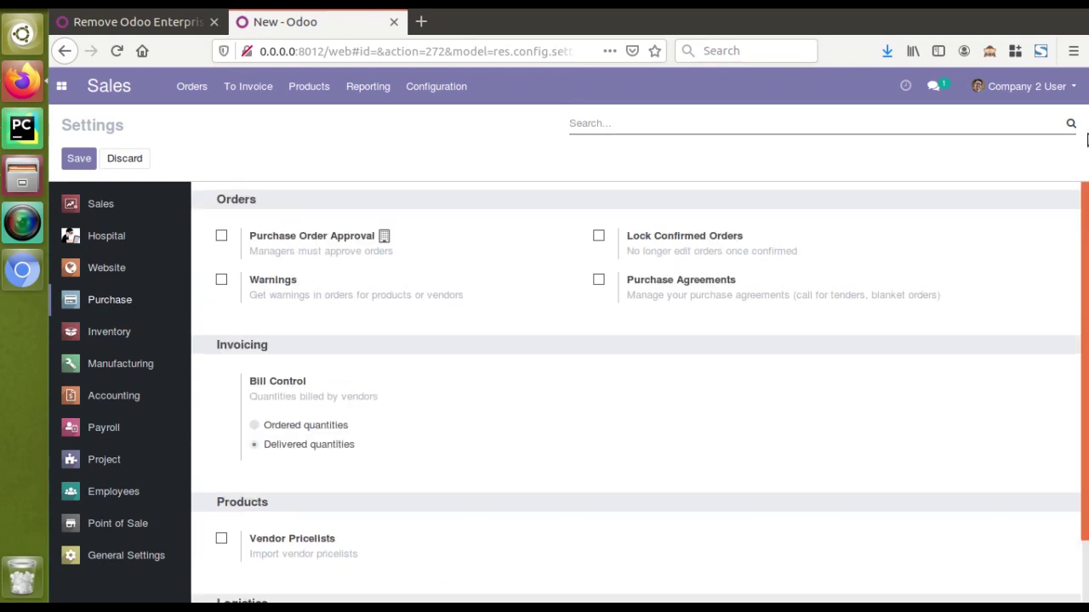
Review the Accounting, Manufacturing and Payroll settings, then return to the Remove Odoo Enterprise store page.
{"action": "left_click", "coordinate": [140, 400]}
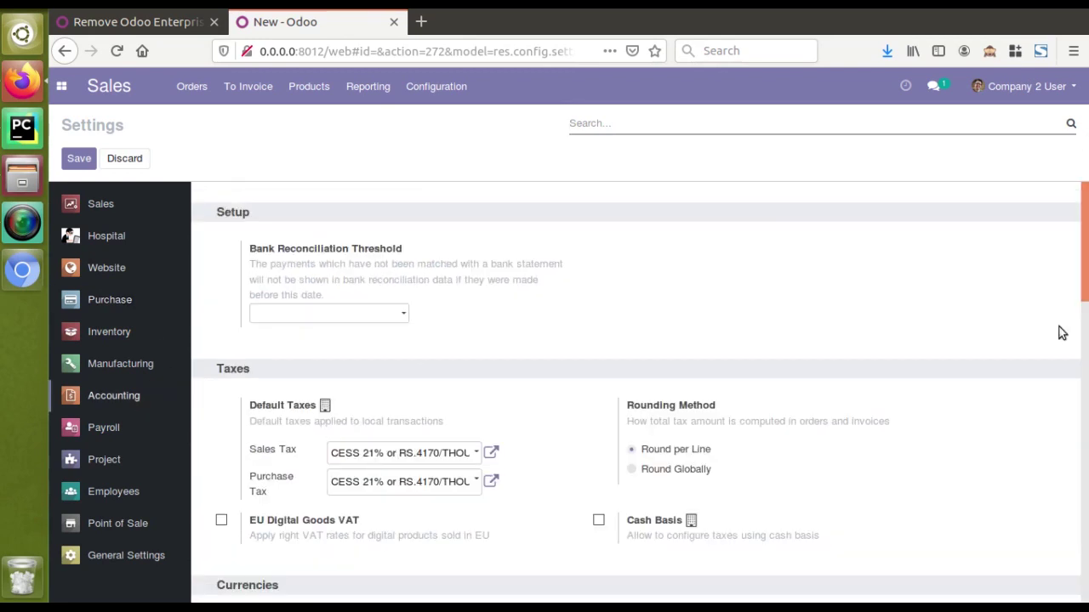
{"action": "mouse_move", "coordinate": [1086, 270]}
{"action": "left_mouse_down"}
{"action": "mouse_move", "coordinate": [1086, 562]}
{"action": "mouse_move", "coordinate": [1086, 271]}
{"action": "left_mouse_up"}
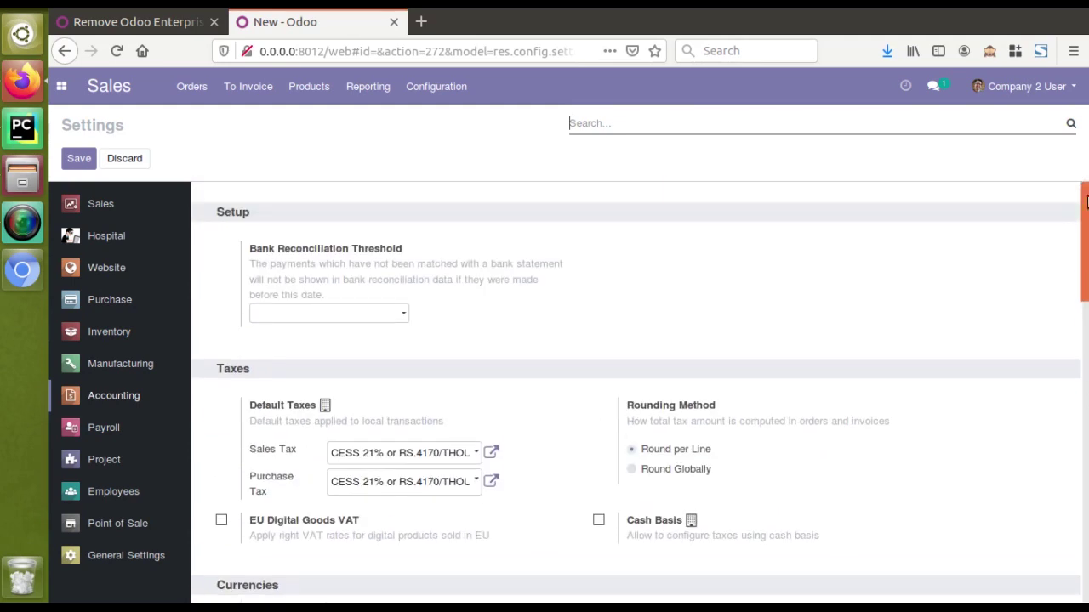
{"action": "left_click", "coordinate": [127, 376]}
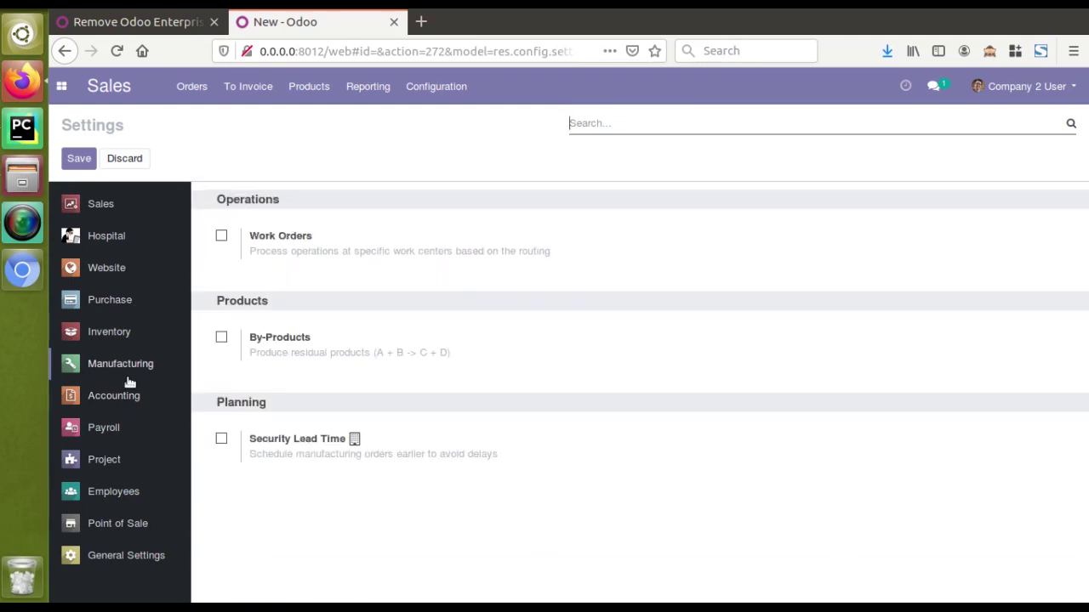
{"action": "left_click", "coordinate": [169, 433]}
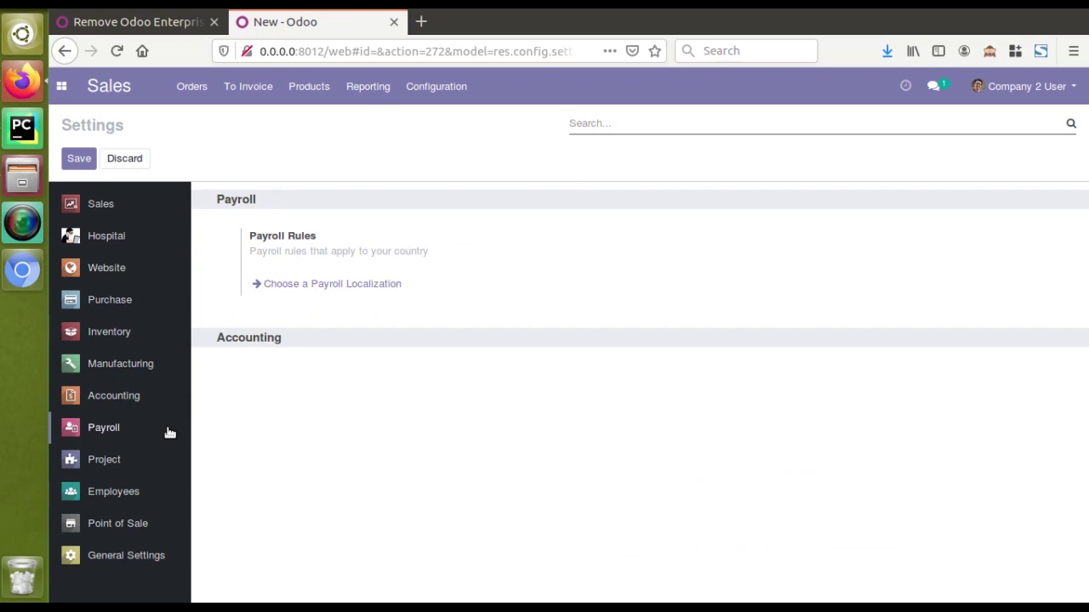
{"action": "left_click", "coordinate": [149, 26]}
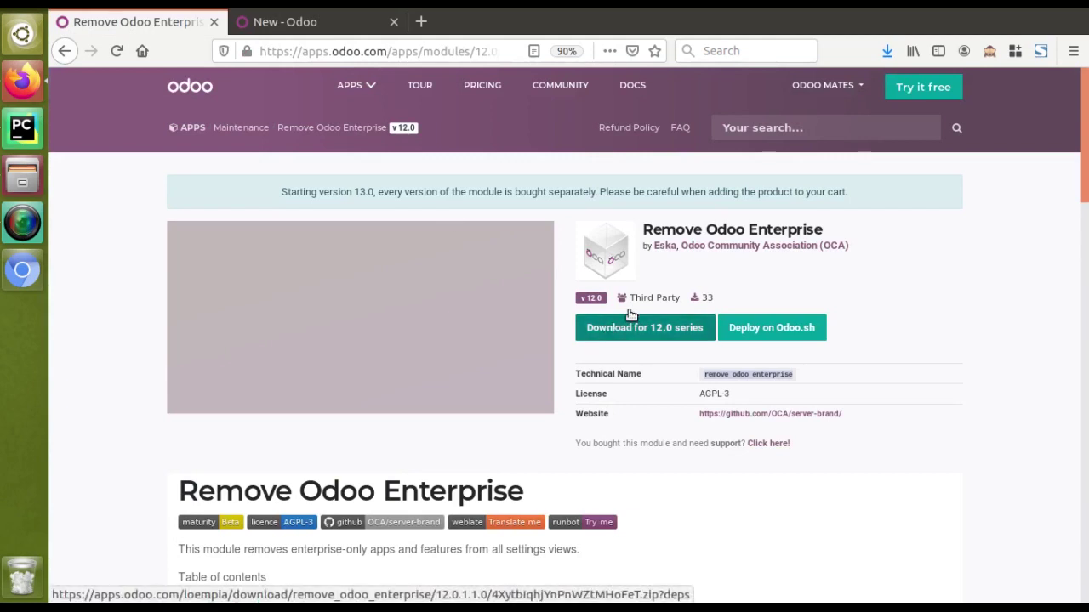
Check Odoo's Accounting and Payroll settings, then bring up the odoo-12.0 project in PyCharm.
{"action": "left_click", "coordinate": [332, 24]}
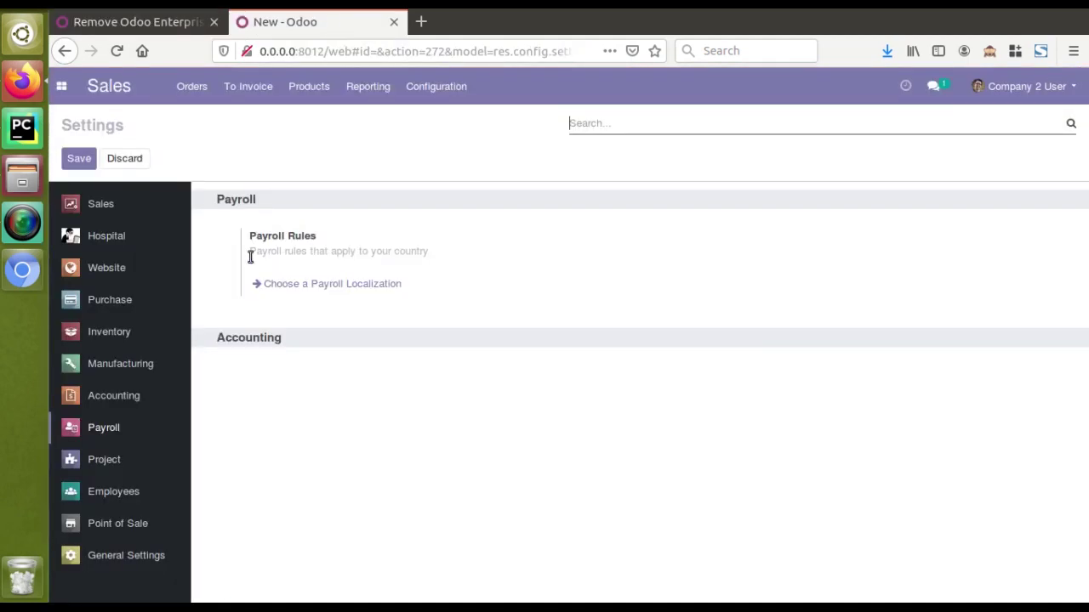
{"action": "left_click", "coordinate": [116, 398]}
{"action": "left_click", "coordinate": [118, 430]}
{"action": "left_click", "coordinate": [22, 129]}
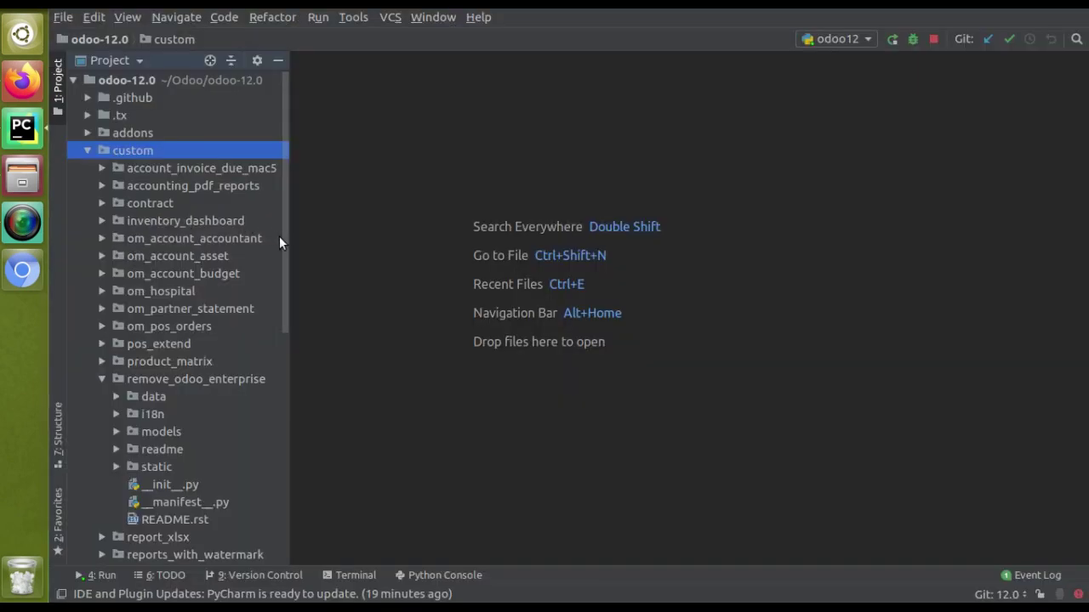
{"action": "left_click_drag", "start_coordinate": [282, 241], "coordinate": [281, 292]}
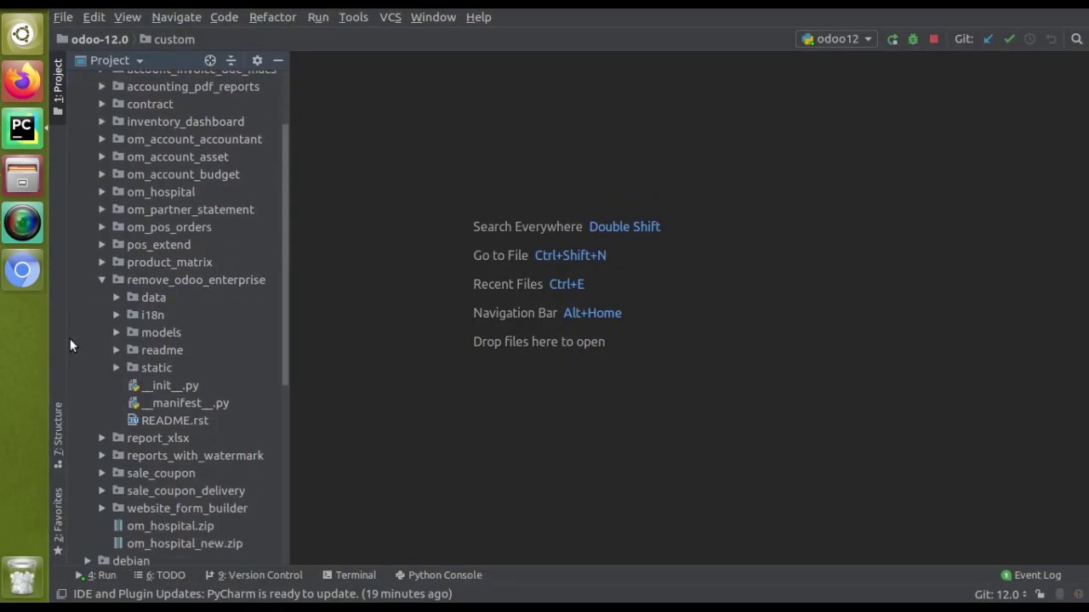
Open models/res_config_settings.py and highlight the inherited res.config.settings model and fields_view_get override.
{"action": "left_click", "coordinate": [117, 332]}
{"action": "double_click", "coordinate": [157, 368]}
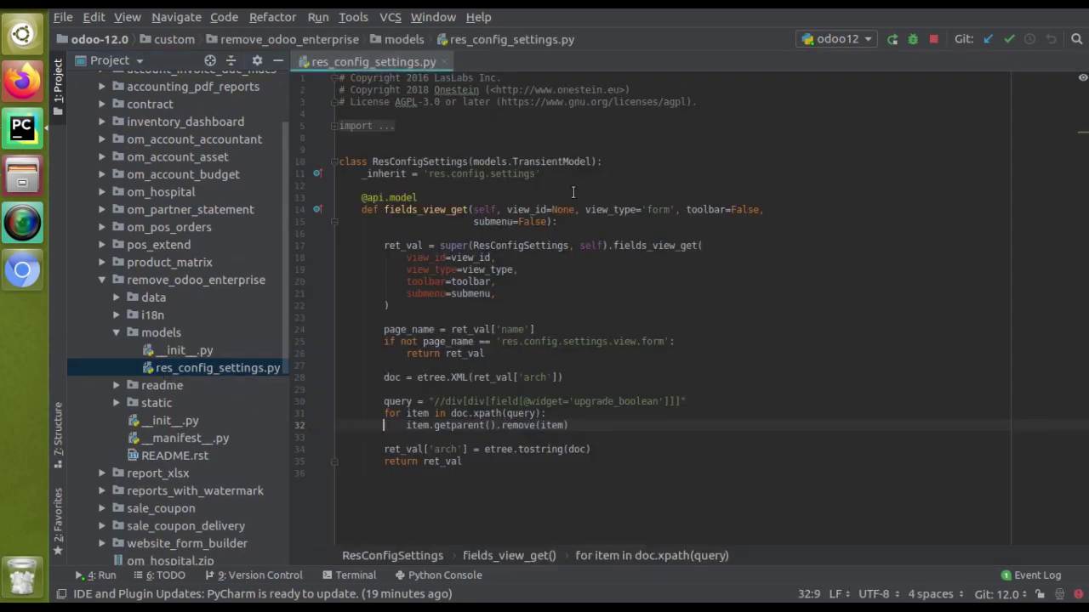
{"action": "left_click_drag", "start_coordinate": [428, 198], "coordinate": [528, 197]}
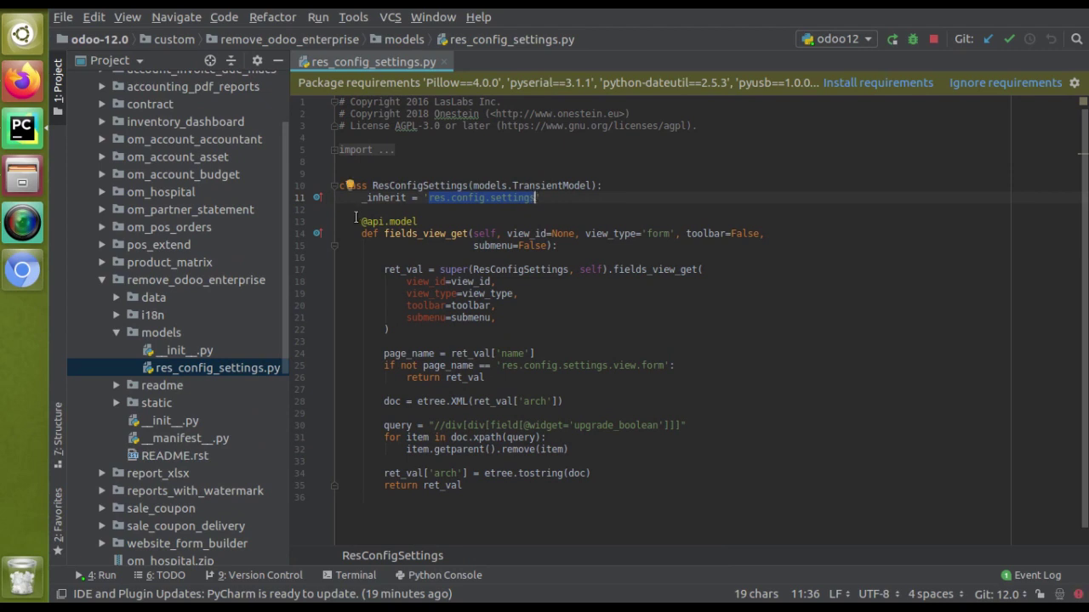
{"action": "left_click_drag", "start_coordinate": [358, 221], "coordinate": [340, 498]}
{"action": "left_click", "coordinate": [357, 498]}
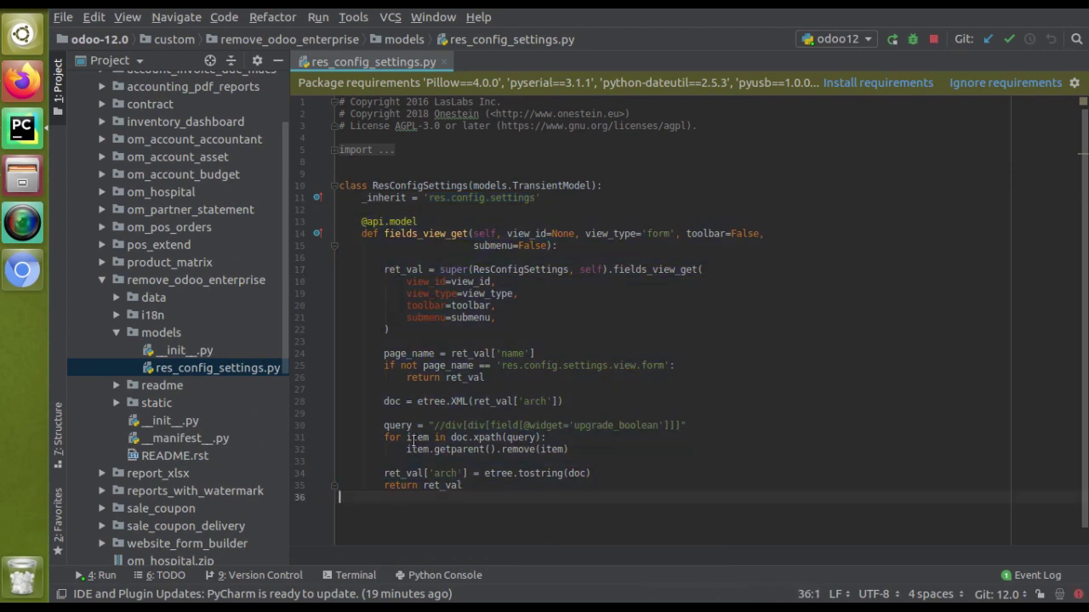
Highlight the upgrade_boolean xpath query and the removal line, then return to Odoo in Firefox.
{"action": "left_click_drag", "start_coordinate": [394, 425], "coordinate": [595, 425]}
{"action": "left_click", "coordinate": [549, 424]}
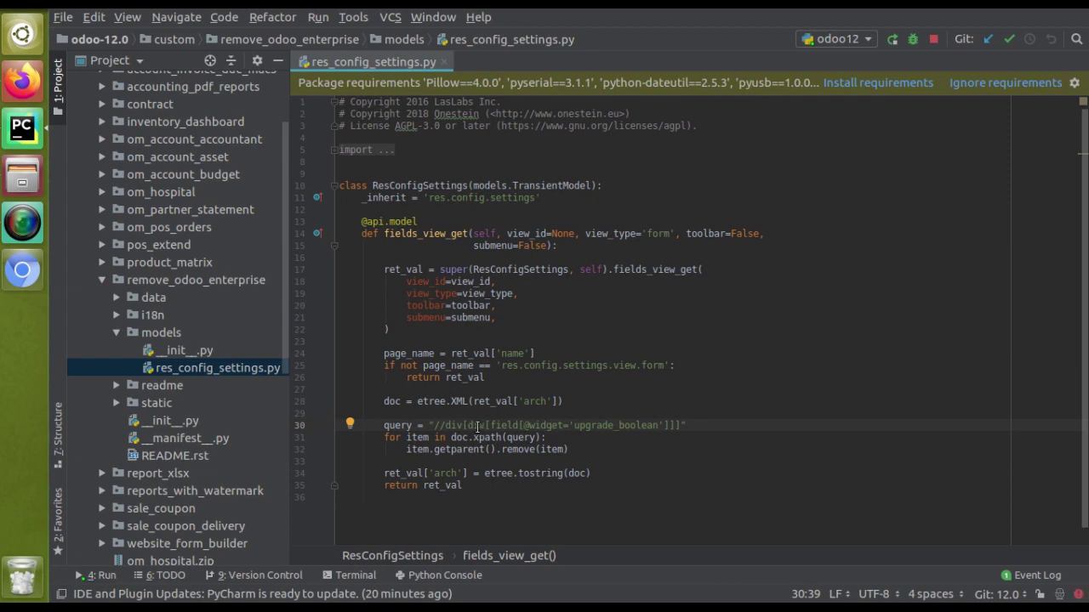
{"action": "left_click_drag", "start_coordinate": [573, 426], "coordinate": [675, 425]}
{"action": "left_click_drag", "start_coordinate": [408, 449], "coordinate": [606, 449]}
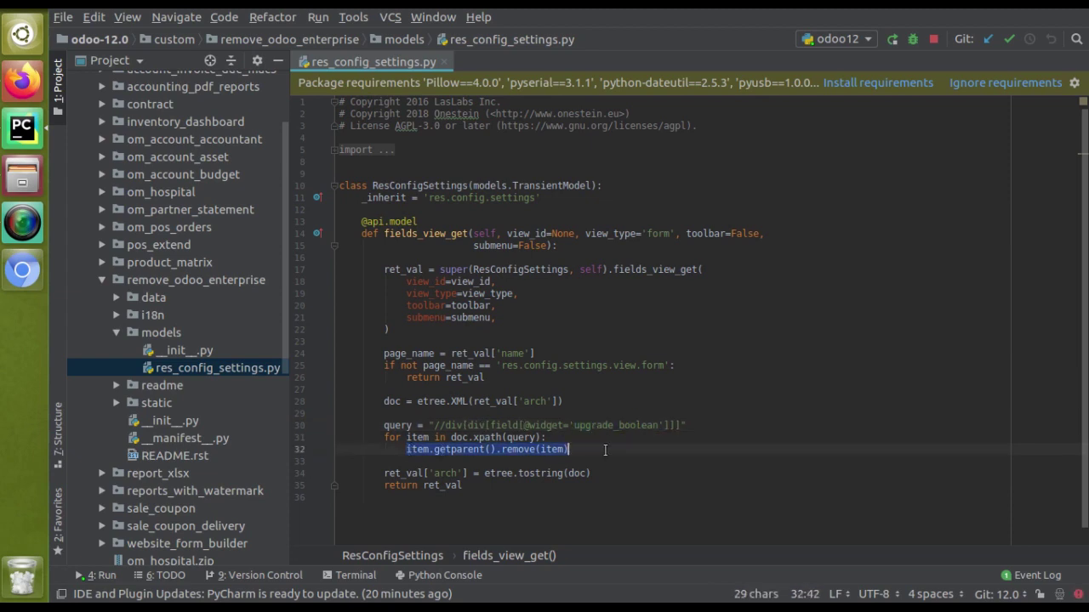
{"action": "left_click", "coordinate": [606, 449]}
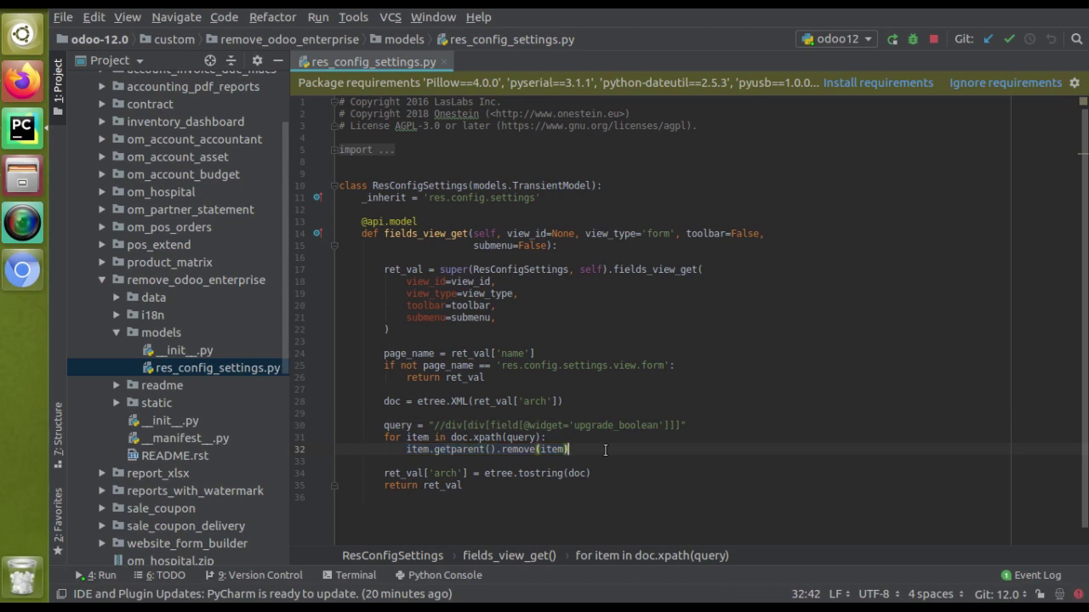
{"action": "left_click", "coordinate": [11, 98]}
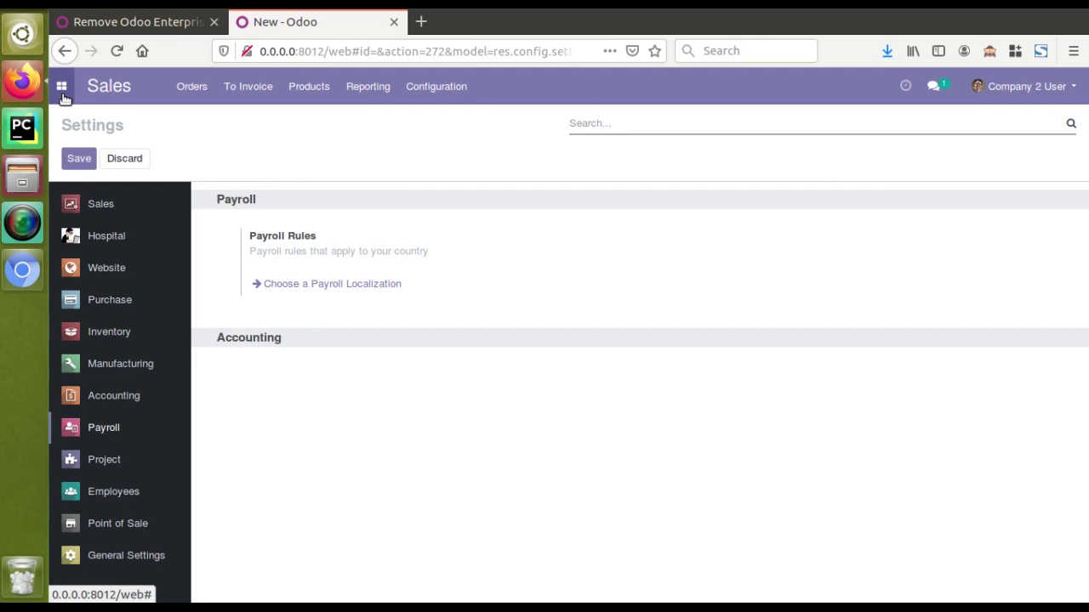
Search all Apps for 'remove' without the Apps filter, showing Remove Odoo Enterprise as Installed.
{"action": "left_click", "coordinate": [64, 100]}
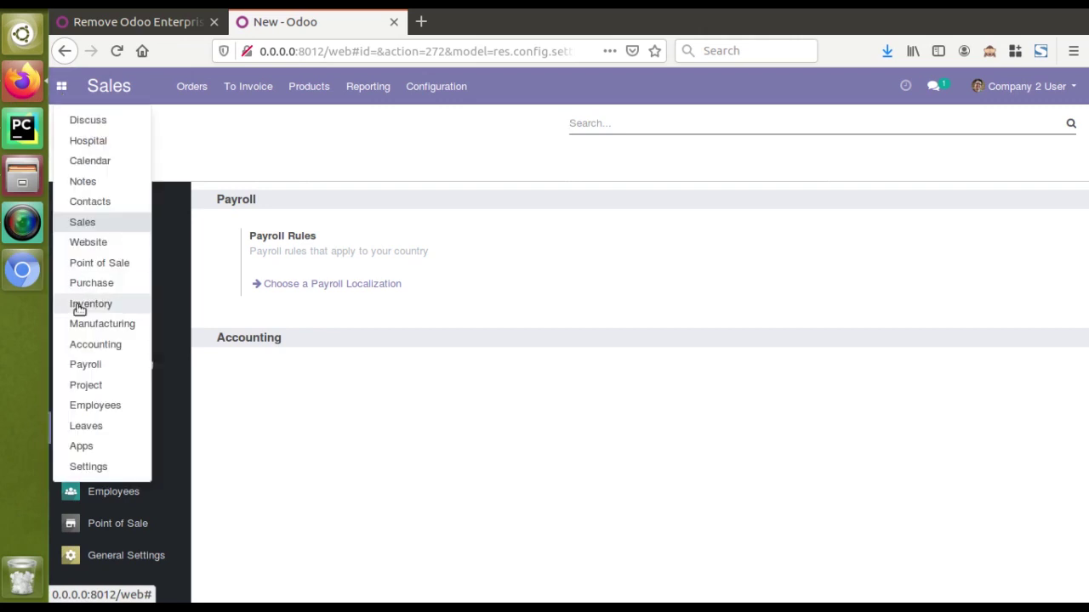
{"action": "left_click", "coordinate": [91, 441]}
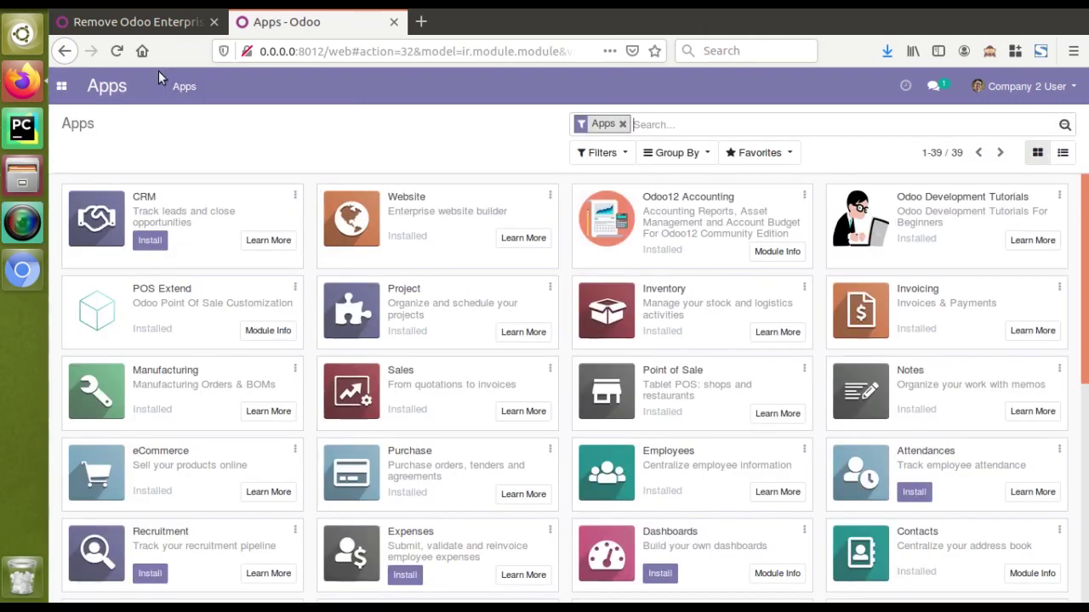
{"action": "left_click", "coordinate": [623, 124]}
{"action": "type", "text": "remove"}
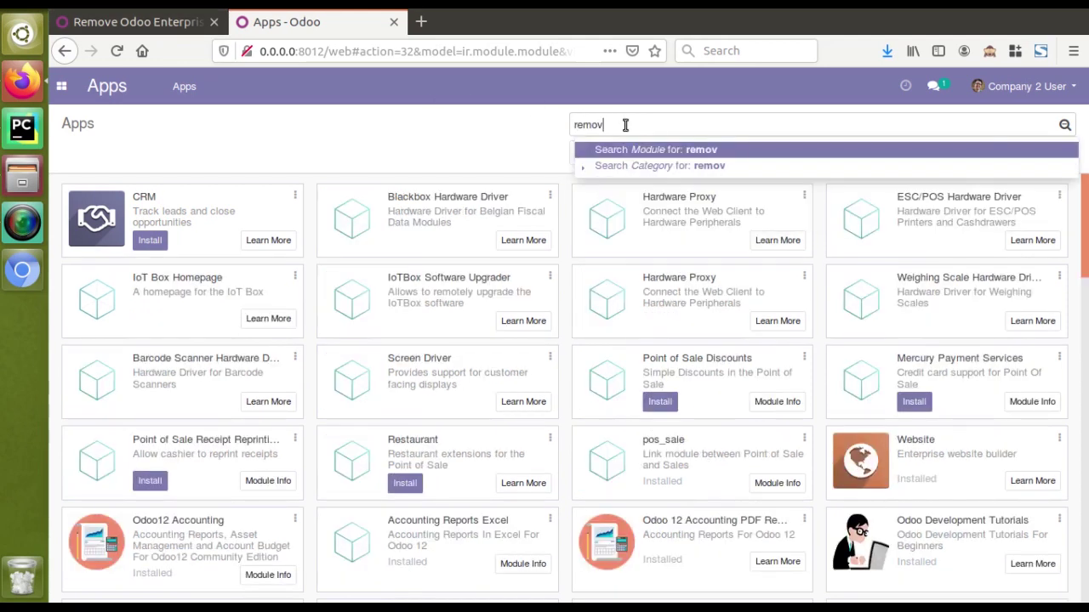
{"action": "key", "text": "Return"}
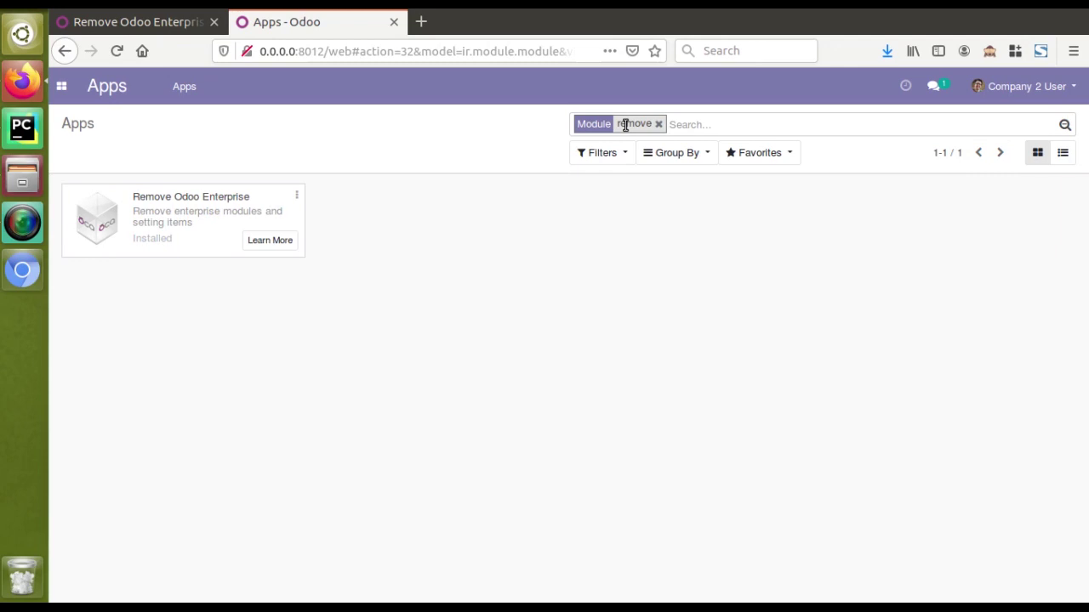